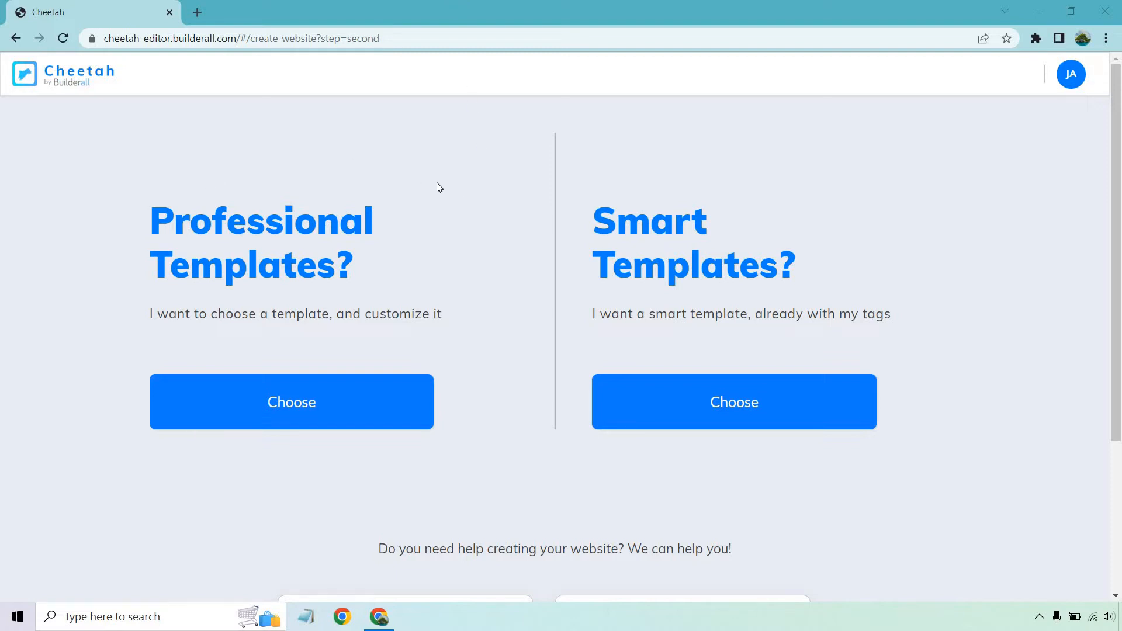
Choose professional templates for the website and browse the gallery to the Travel Packages webinar pages.
{"action": "left_click", "coordinate": [333, 399]}
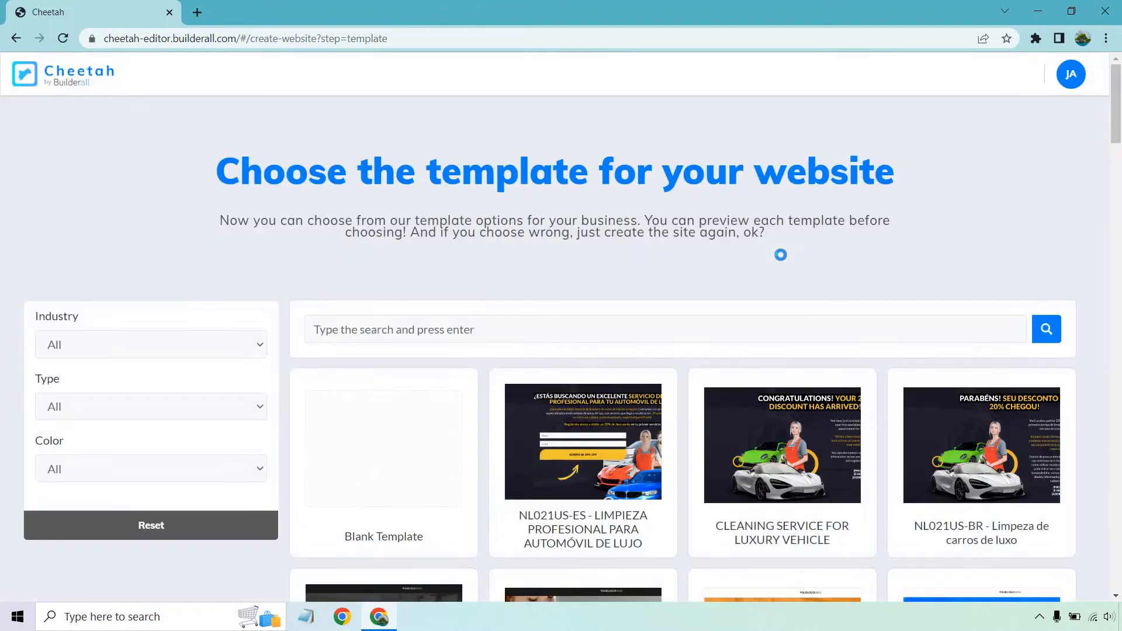
{"action": "scroll", "coordinate": [1023, 348], "scroll_direction": "down", "scroll_amount": 10}
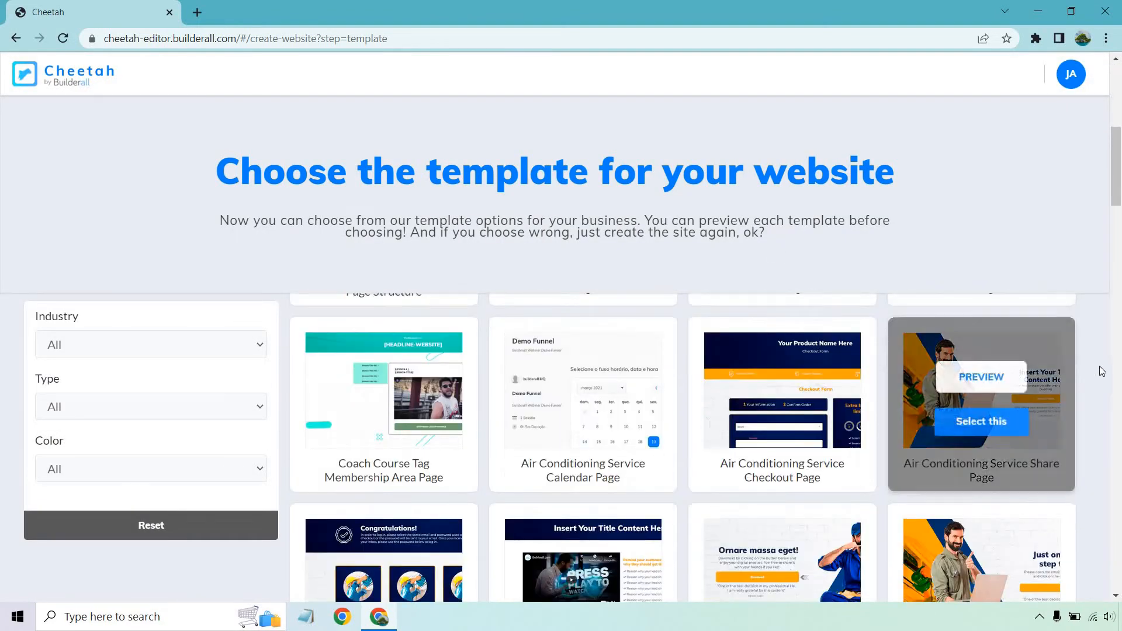
{"action": "scroll", "coordinate": [1099, 366], "scroll_direction": "down", "scroll_amount": 10}
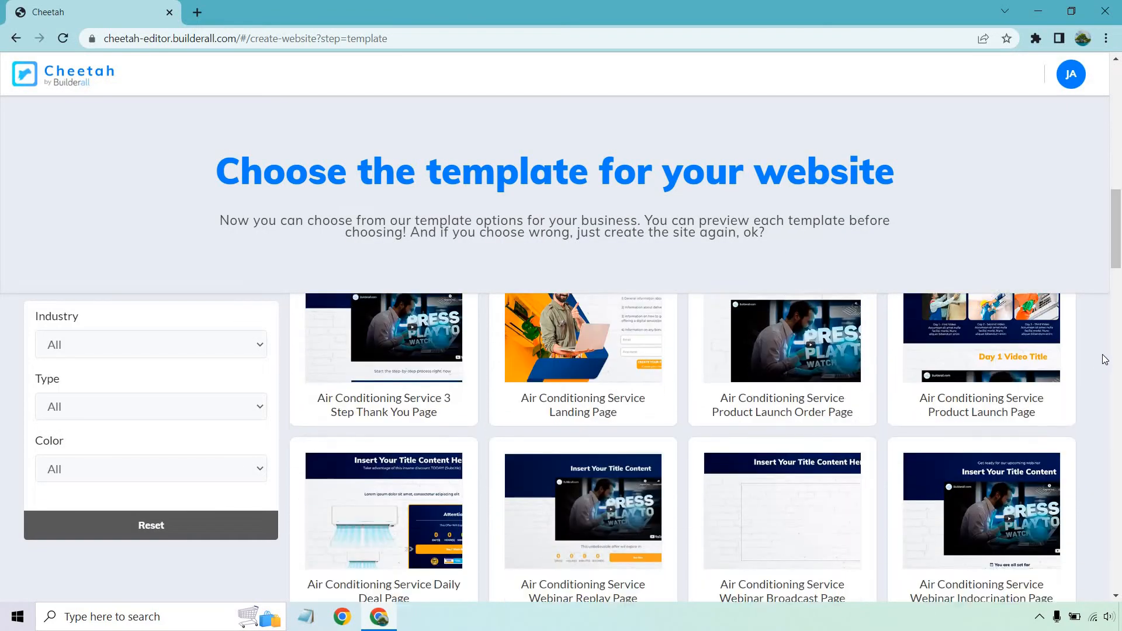
{"action": "scroll", "coordinate": [1105, 356], "scroll_direction": "down", "scroll_amount": 12}
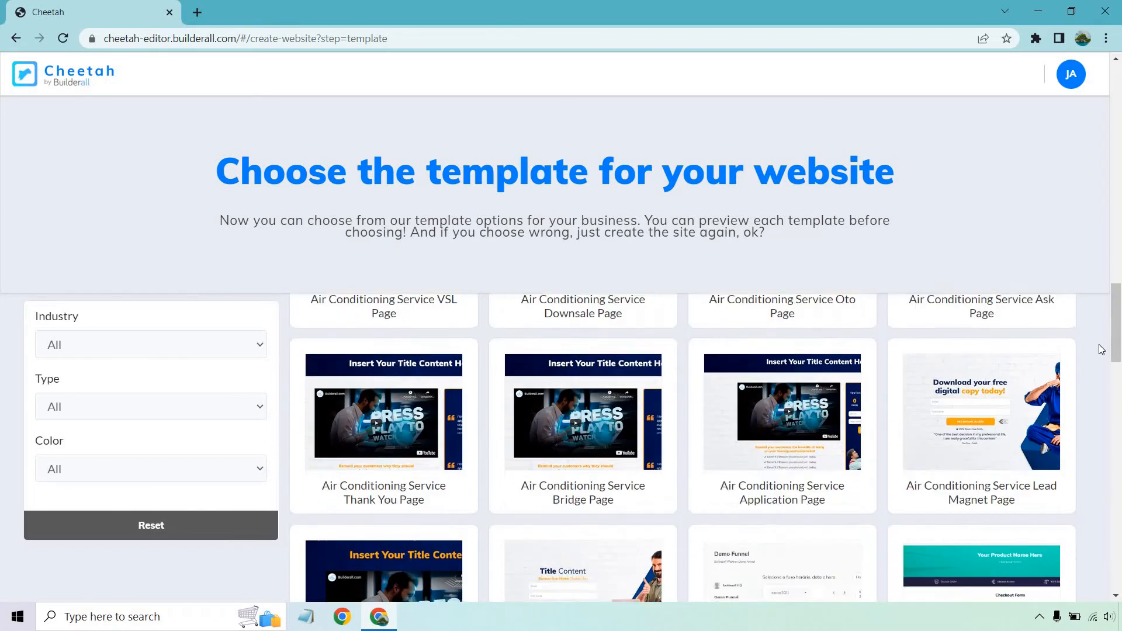
{"action": "scroll", "coordinate": [1101, 350], "scroll_direction": "down", "scroll_amount": 12}
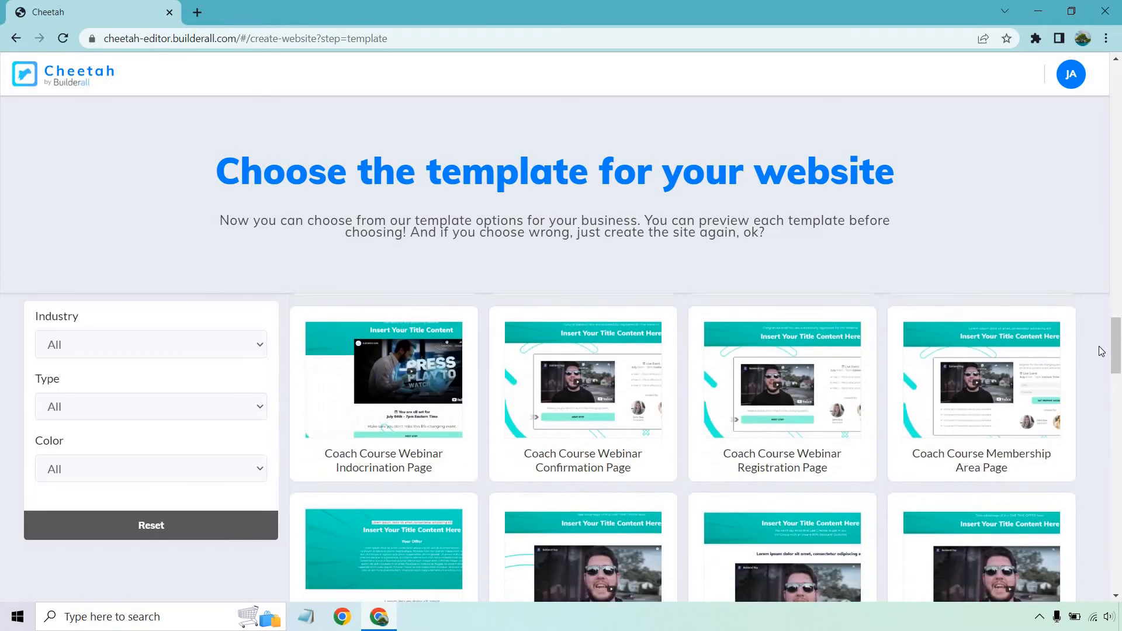
{"action": "scroll", "coordinate": [1101, 350], "scroll_direction": "down", "scroll_amount": 8}
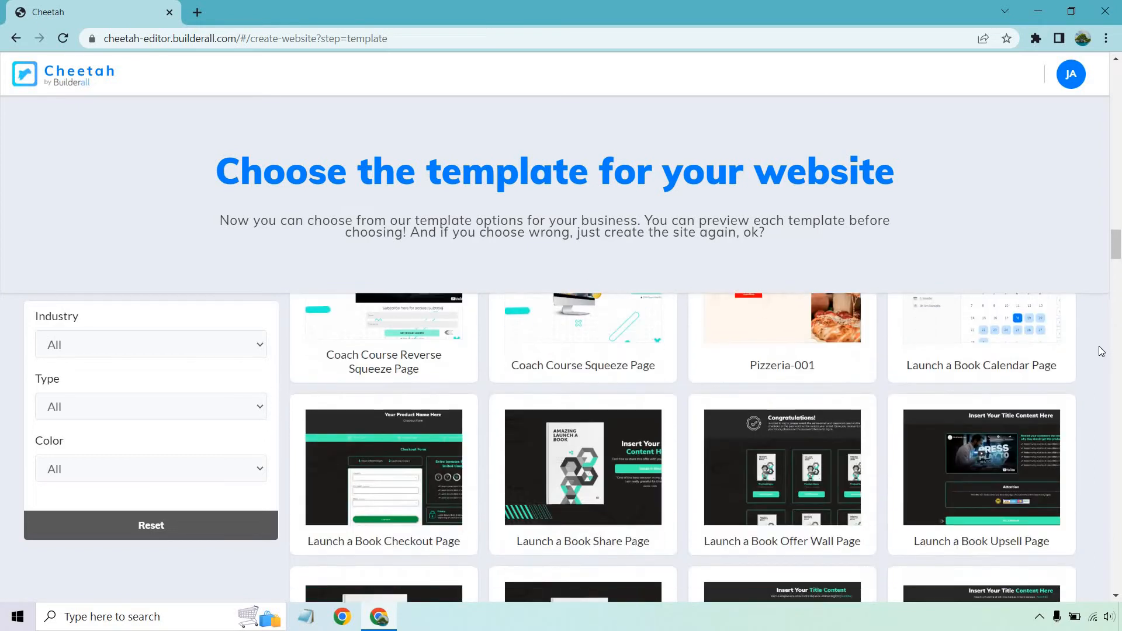
{"action": "scroll", "coordinate": [1101, 351], "scroll_direction": "up", "scroll_amount": 10}
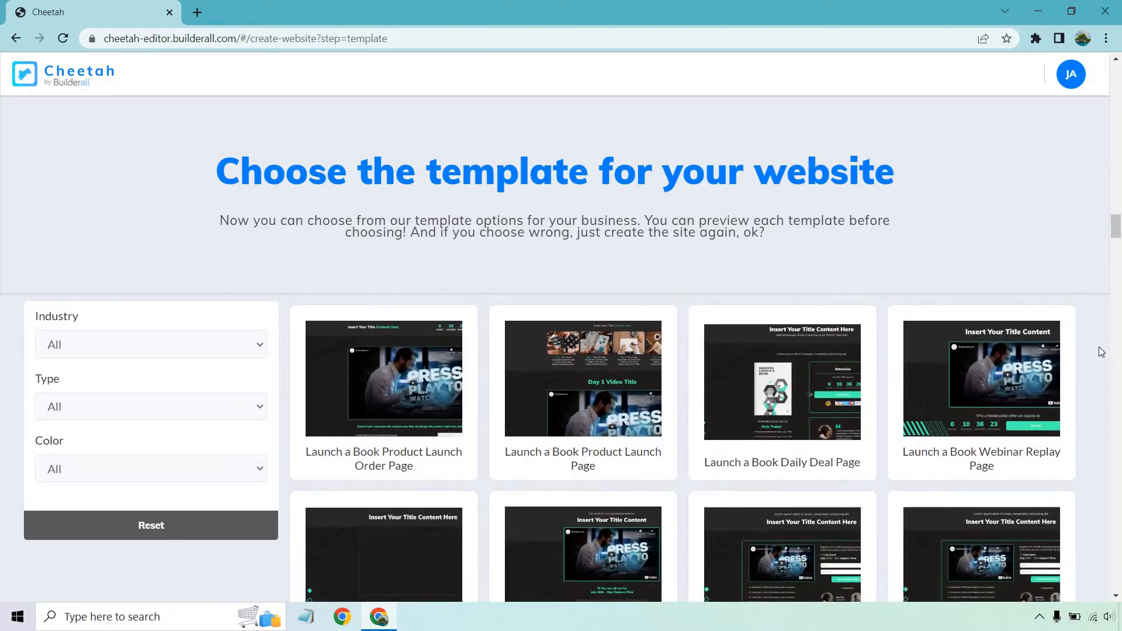
{"action": "scroll", "coordinate": [1101, 351], "scroll_direction": "down", "scroll_amount": 10}
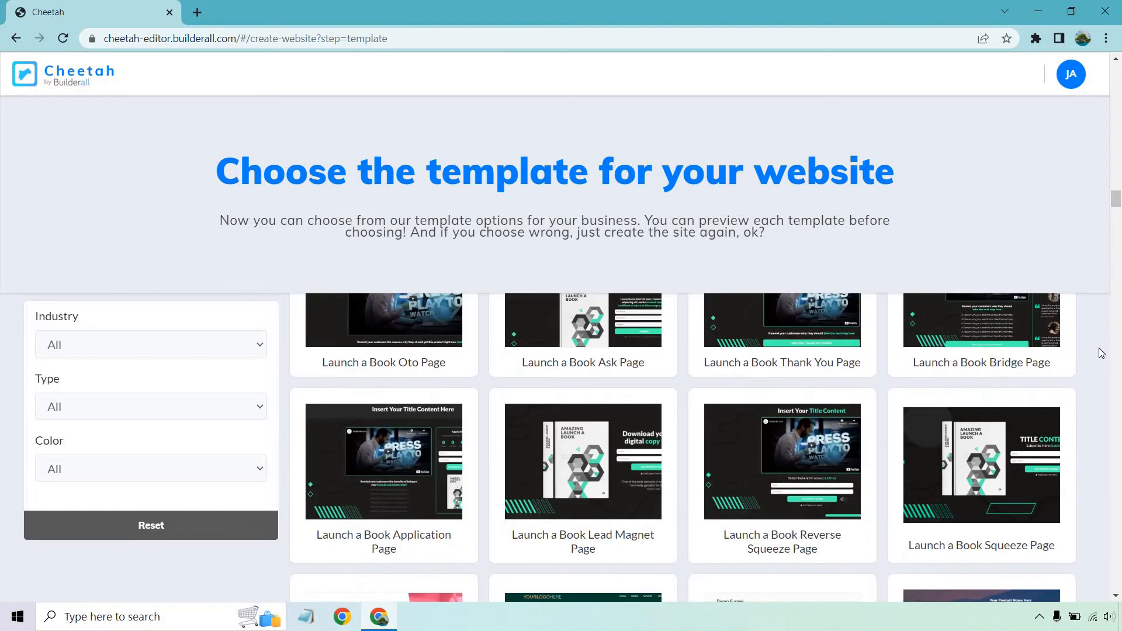
{"action": "scroll", "coordinate": [1101, 353], "scroll_direction": "down", "scroll_amount": 1}
{"action": "scroll", "coordinate": [1101, 353], "scroll_direction": "down", "scroll_amount": 5}
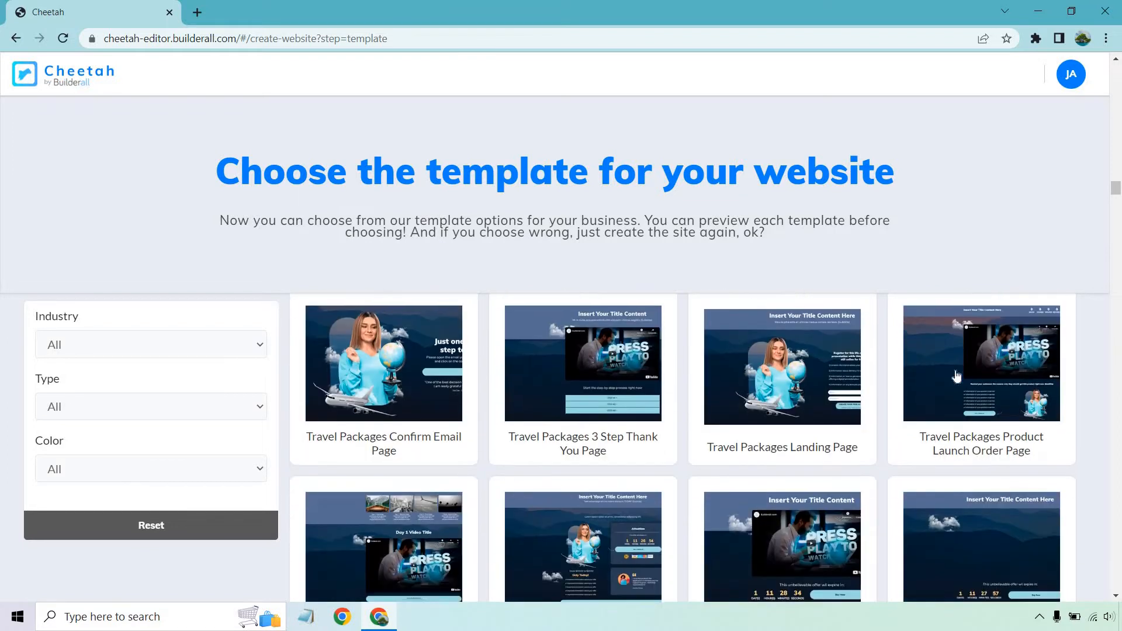
{"action": "scroll", "coordinate": [673, 351], "scroll_direction": "down", "scroll_amount": 5}
{"action": "scroll", "coordinate": [676, 350], "scroll_direction": "down", "scroll_amount": 1}
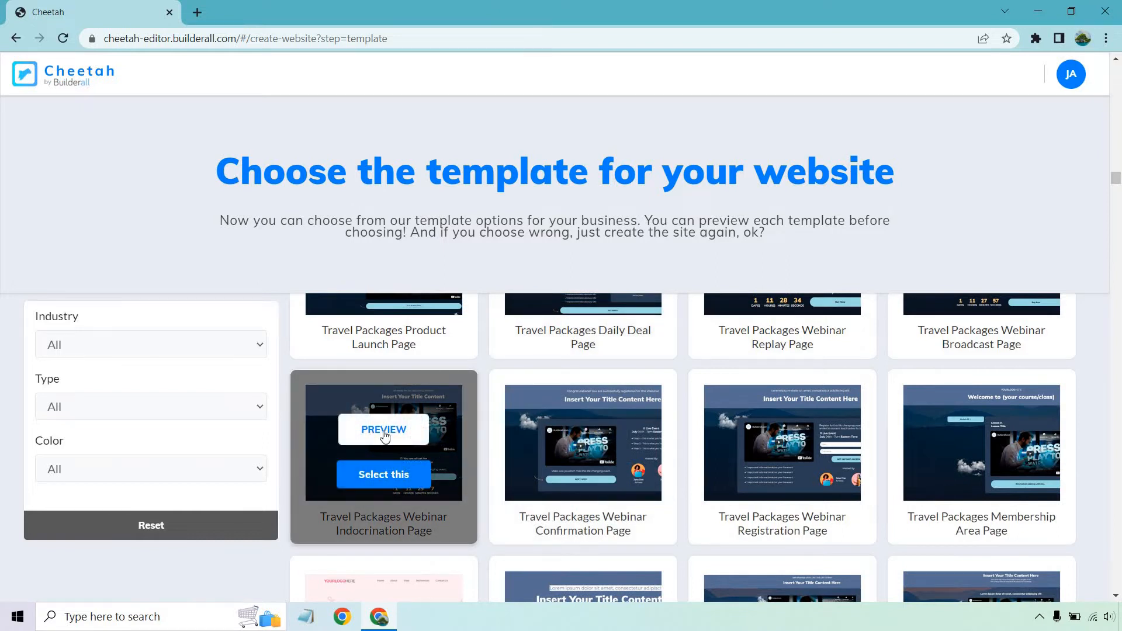
Preview the Travel Packages Webinar Indocrination Page template, look over its full layout, and close the preview.
{"action": "left_click", "coordinate": [383, 433]}
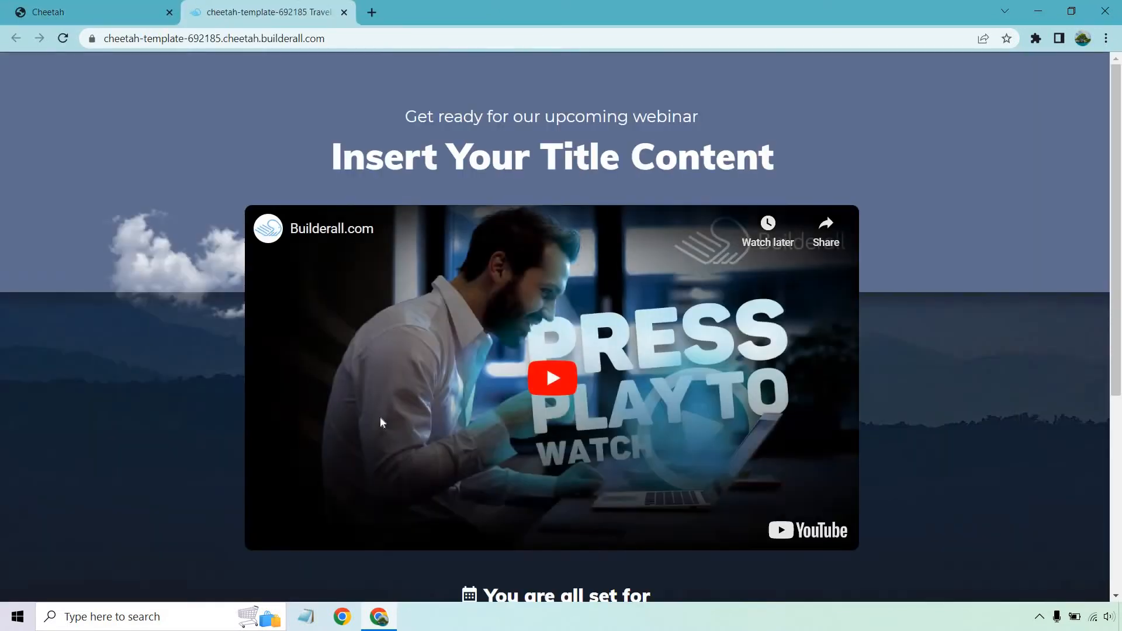
{"action": "scroll", "coordinate": [381, 417], "scroll_direction": "down", "scroll_amount": 3}
{"action": "scroll", "coordinate": [381, 422], "scroll_direction": "up", "scroll_amount": 3}
{"action": "scroll", "coordinate": [381, 419], "scroll_direction": "down", "scroll_amount": 3}
{"action": "scroll", "coordinate": [380, 421], "scroll_direction": "up", "scroll_amount": 3}
{"action": "scroll", "coordinate": [111, 289], "scroll_direction": "down", "scroll_amount": 5}
{"action": "scroll", "coordinate": [128, 326], "scroll_direction": "up", "scroll_amount": 5}
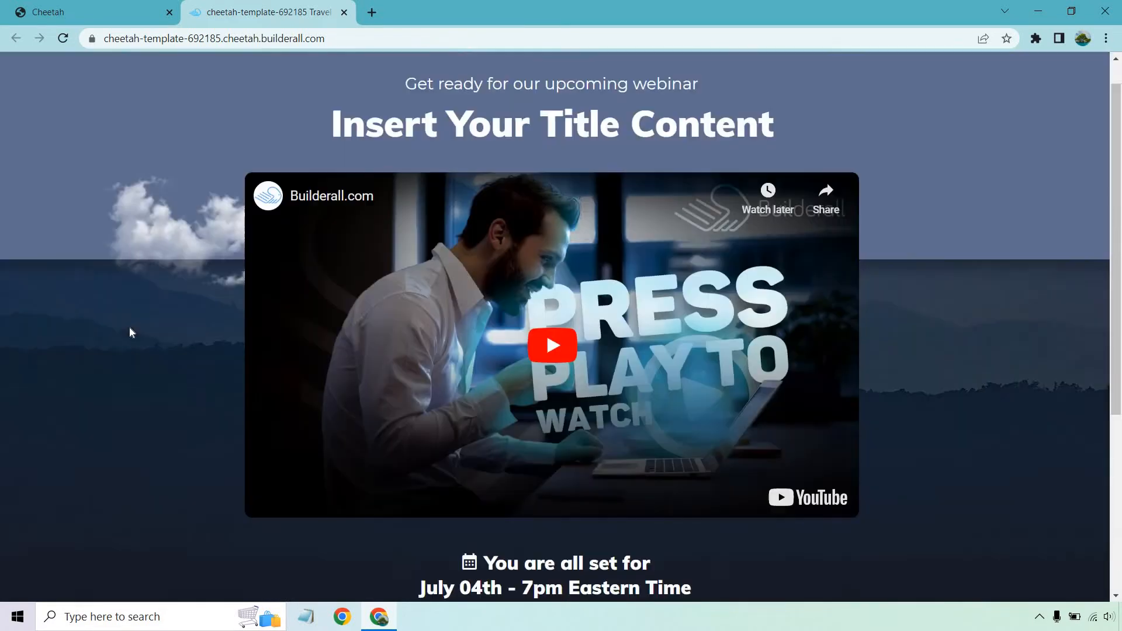
{"action": "left_click", "coordinate": [344, 12]}
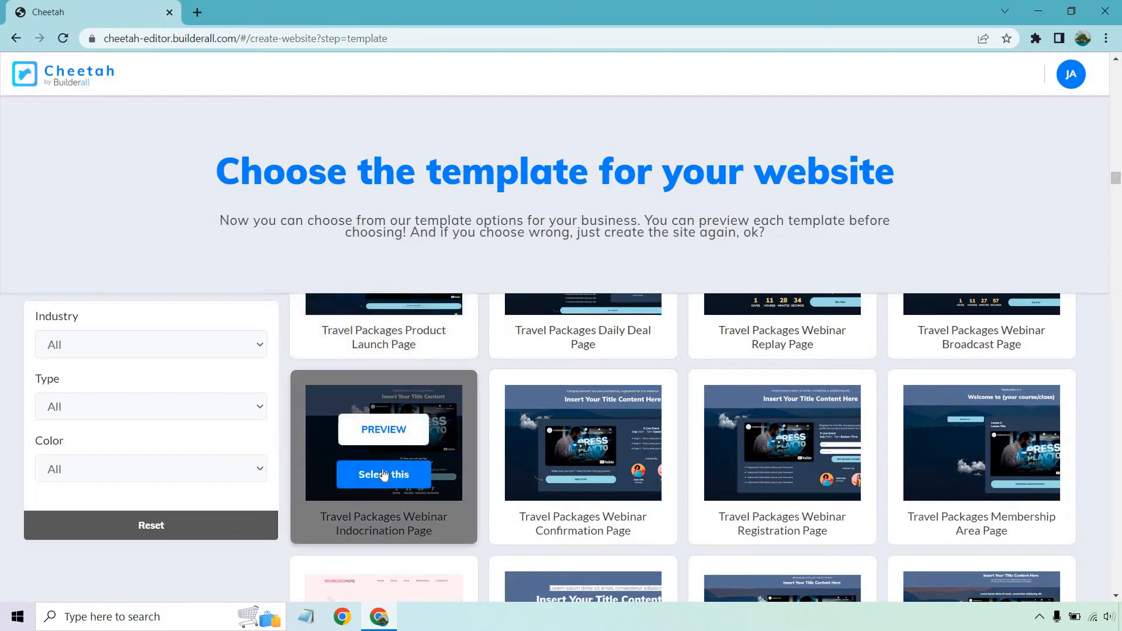
Create the website from the Travel Packages Webinar Indocrination Page template and open its page for editing.
{"action": "left_click", "coordinate": [383, 473]}
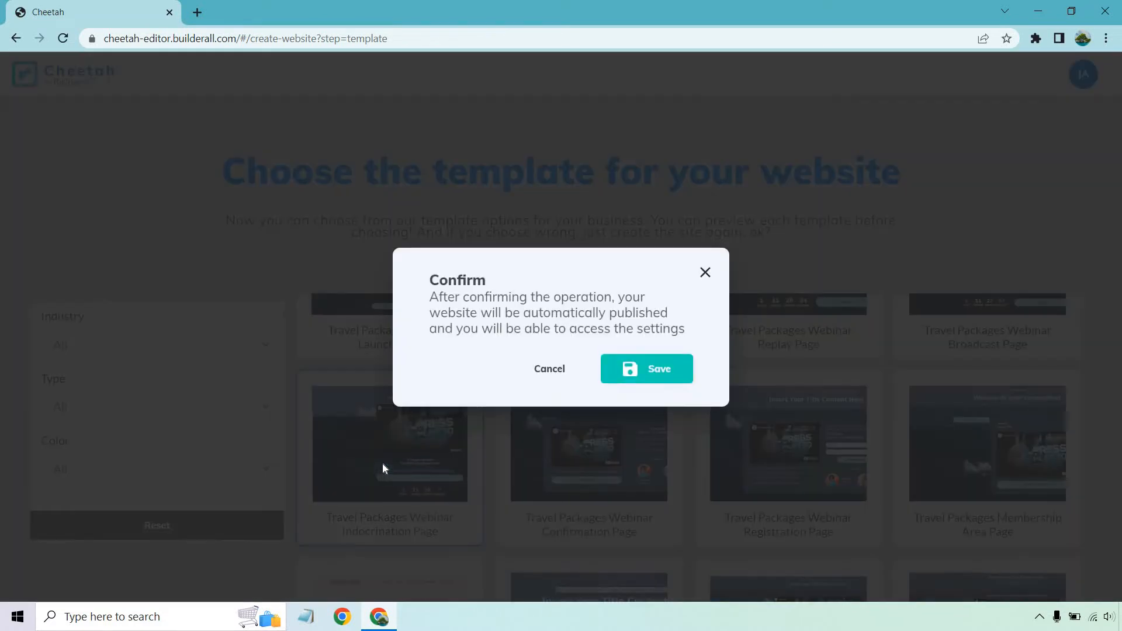
{"action": "left_click", "coordinate": [647, 369]}
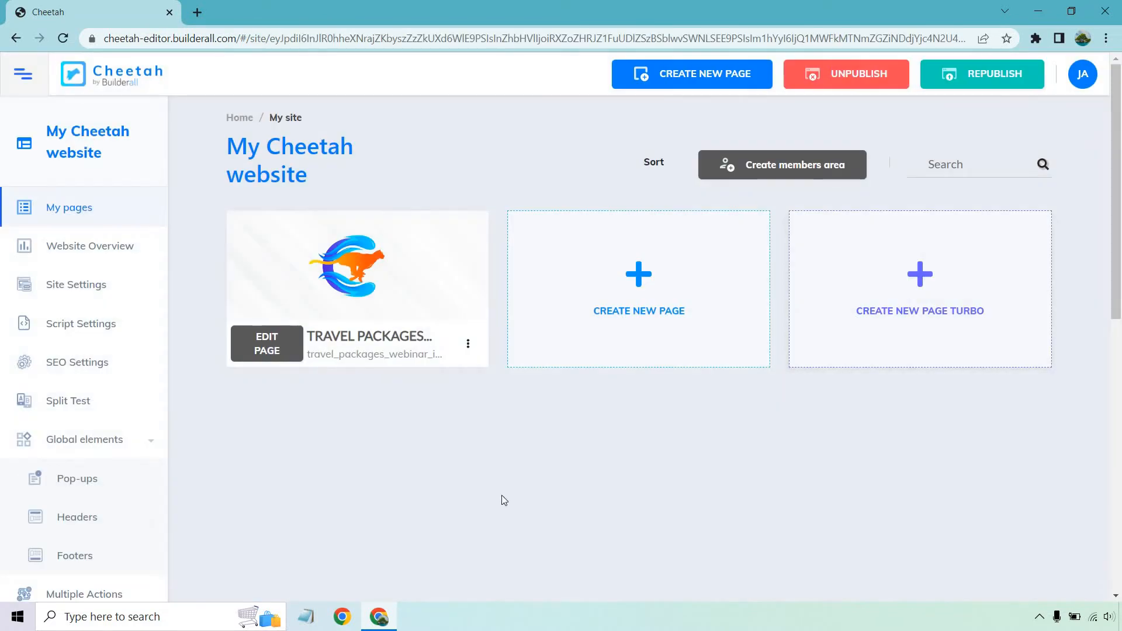
{"action": "left_click", "coordinate": [256, 343]}
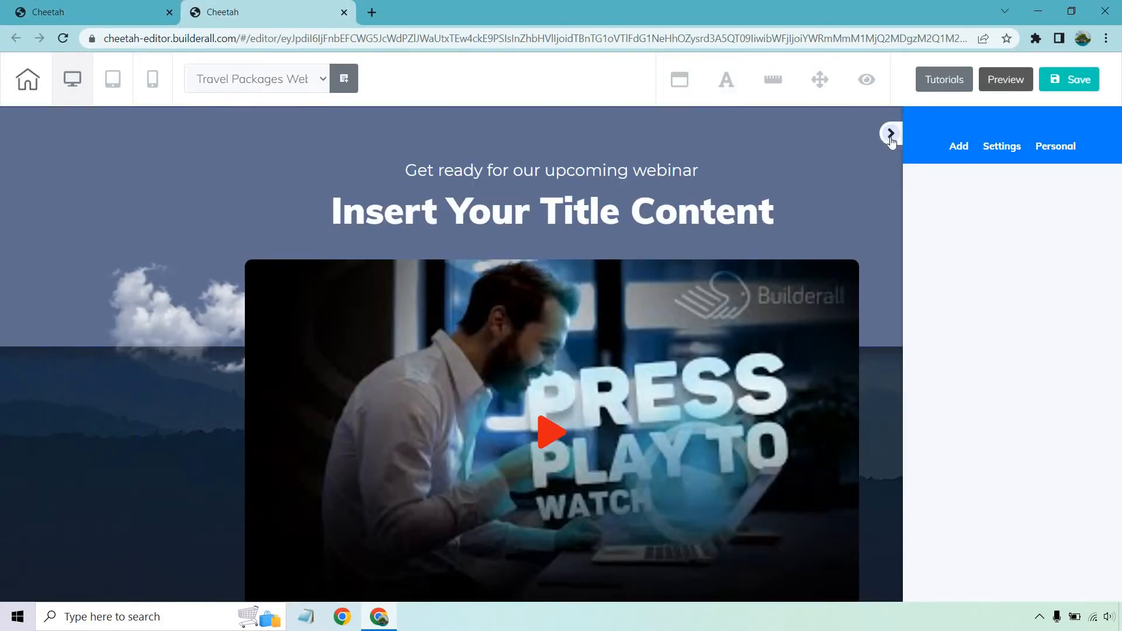
Examine the ready-made panel categories that can be added to the page, then hide the sidebar.
{"action": "left_click", "coordinate": [953, 151]}
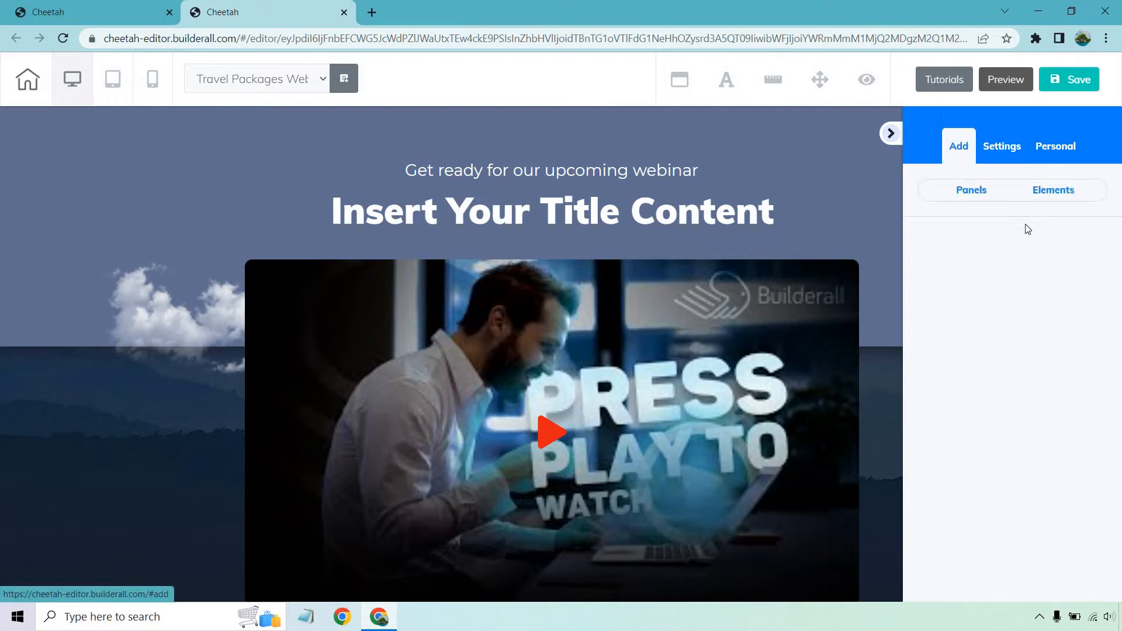
{"action": "left_click", "coordinate": [971, 201]}
{"action": "scroll", "coordinate": [1039, 394], "scroll_direction": "down", "scroll_amount": 15}
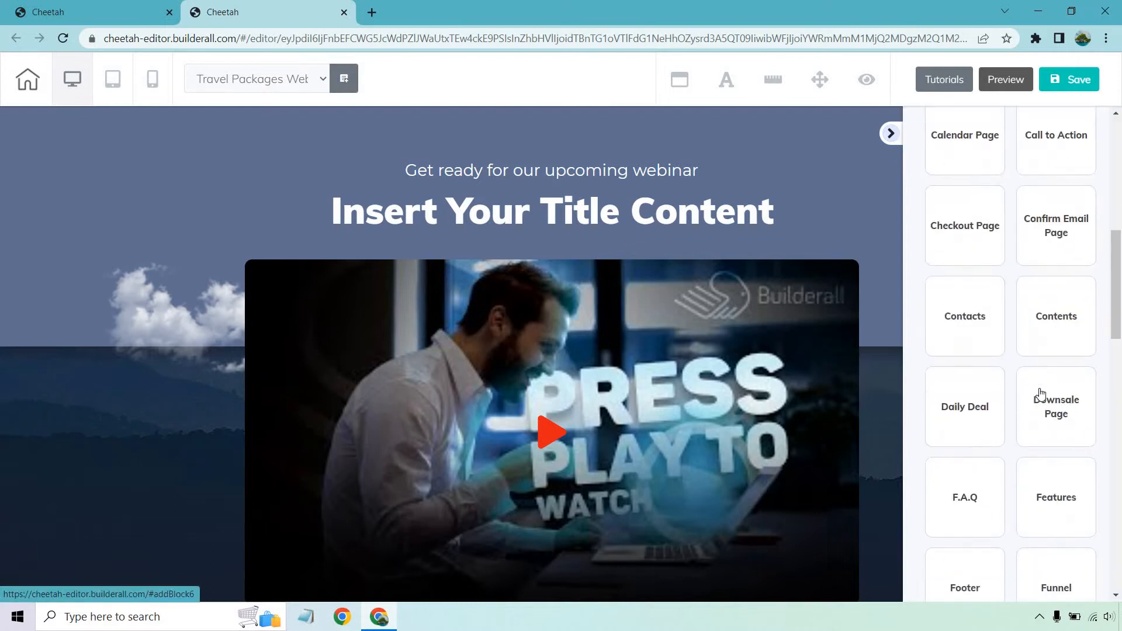
{"action": "scroll", "coordinate": [1039, 393], "scroll_direction": "down", "scroll_amount": 8}
{"action": "scroll", "coordinate": [1040, 393], "scroll_direction": "down", "scroll_amount": 6}
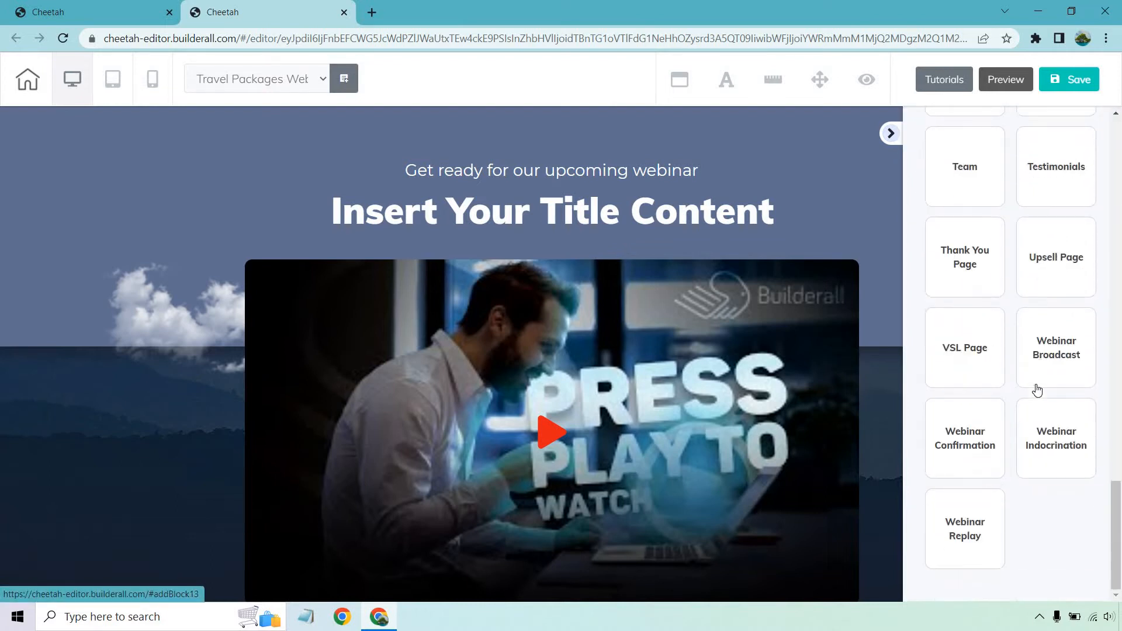
{"action": "scroll", "coordinate": [1039, 390], "scroll_direction": "up", "scroll_amount": 11}
{"action": "scroll", "coordinate": [1038, 390], "scroll_direction": "up", "scroll_amount": 15}
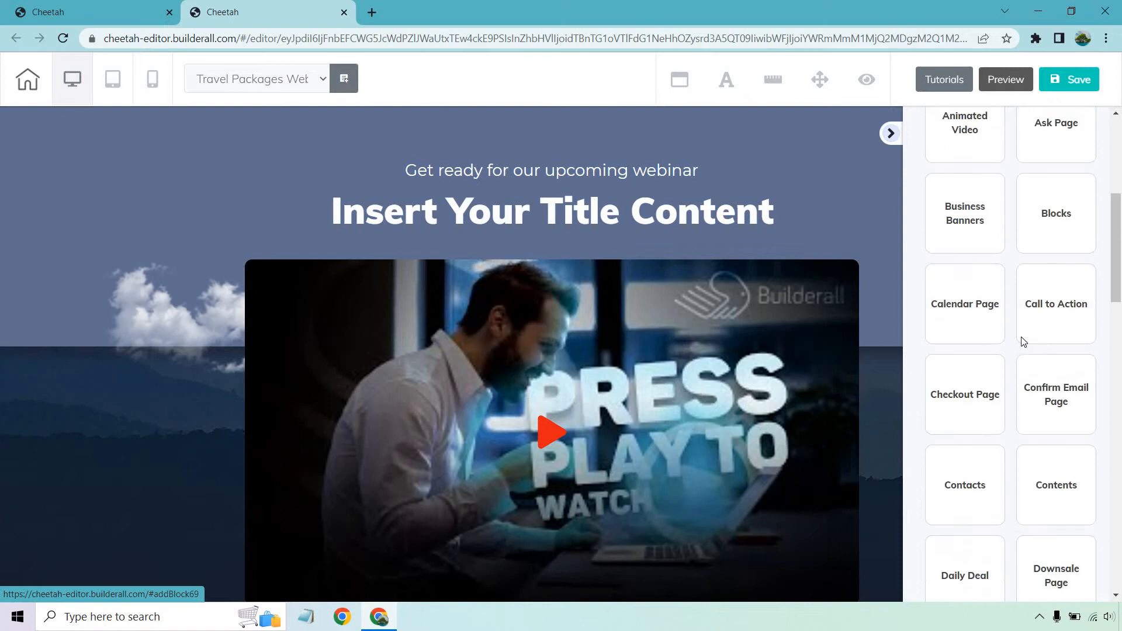
{"action": "left_click", "coordinate": [891, 133]}
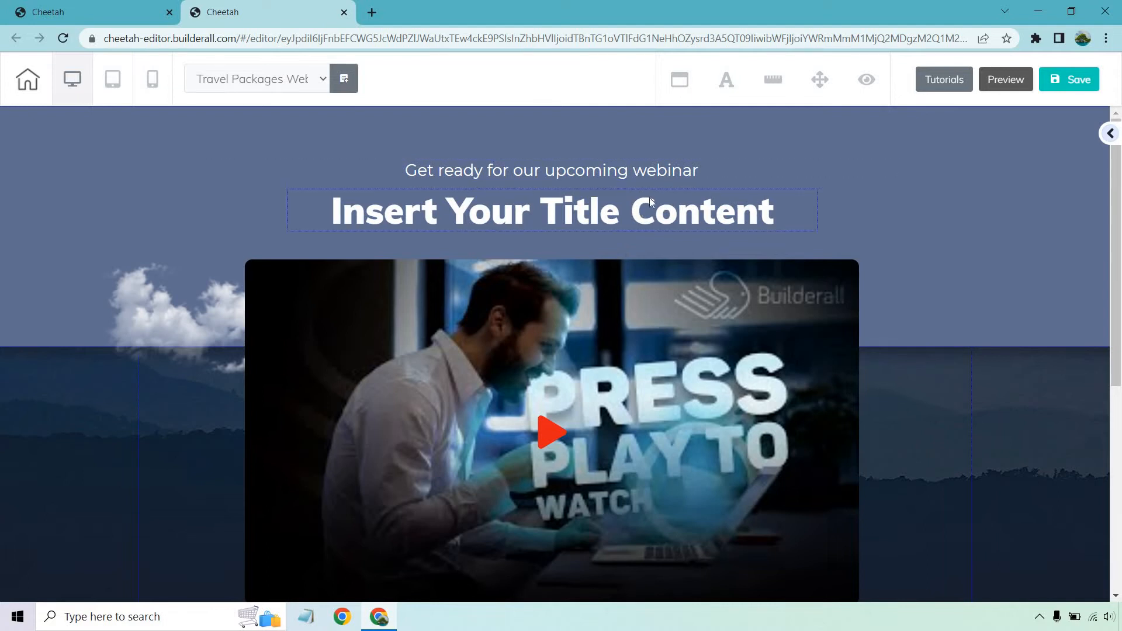
Replace the link in the page's YouTube video with the copied link to the Spin Rewriter 13 review demo video.
{"action": "scroll", "coordinate": [632, 234], "scroll_direction": "down", "scroll_amount": 3}
{"action": "scroll", "coordinate": [633, 232], "scroll_direction": "down", "scroll_amount": 4}
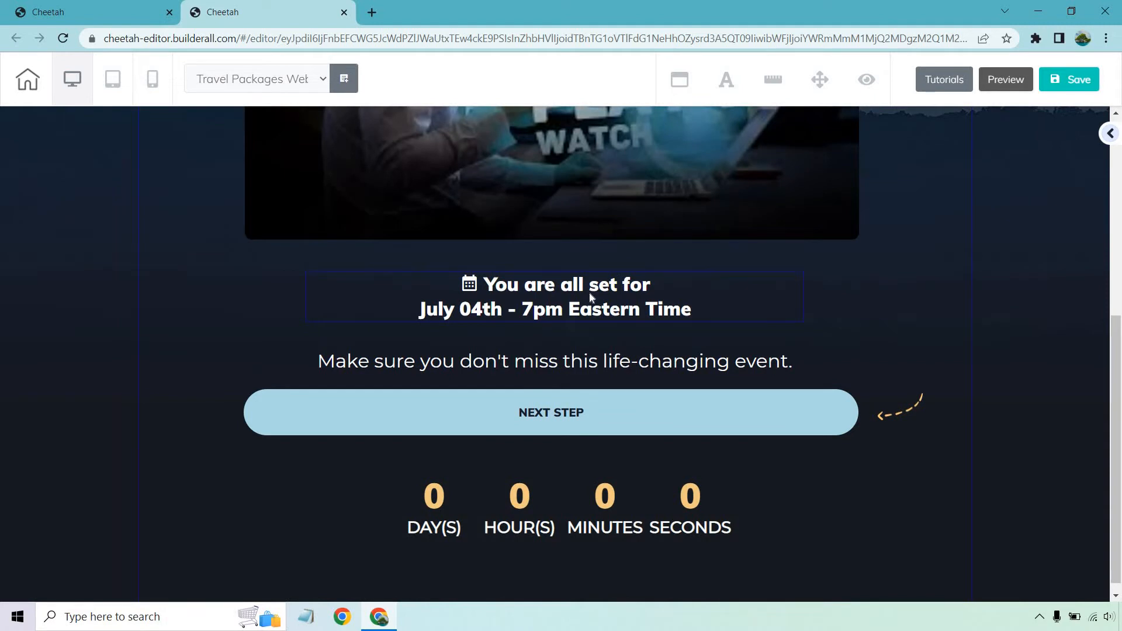
{"action": "scroll", "coordinate": [594, 296], "scroll_direction": "up", "scroll_amount": 7}
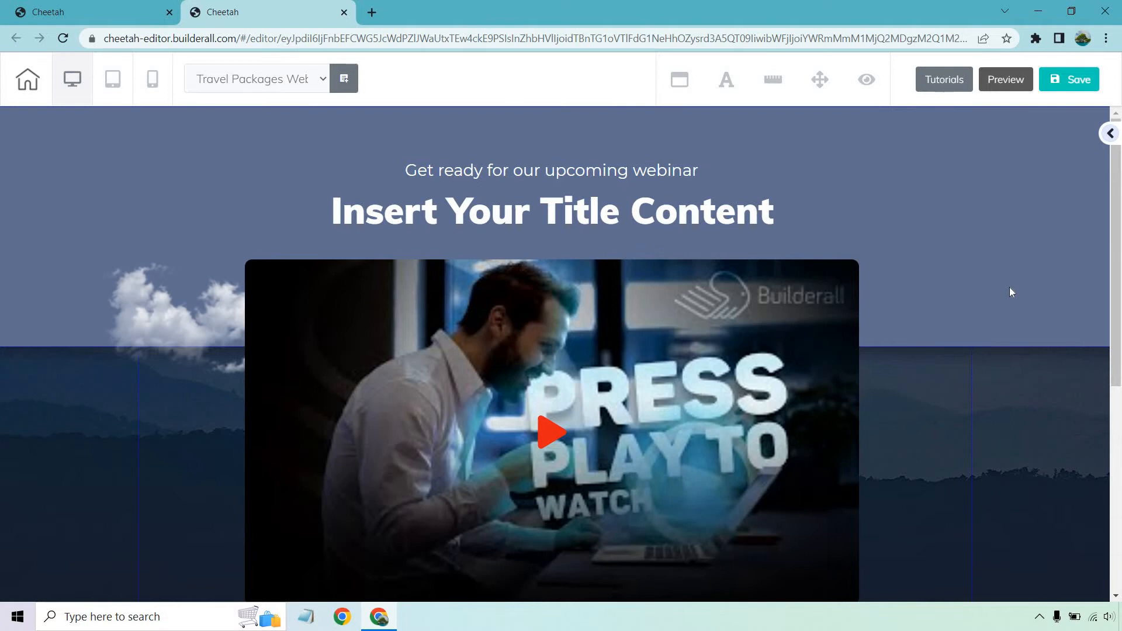
{"action": "scroll", "coordinate": [1036, 265], "scroll_direction": "down", "scroll_amount": 2}
{"action": "scroll", "coordinate": [994, 235], "scroll_direction": "up", "scroll_amount": 2}
{"action": "left_click", "coordinate": [635, 348]}
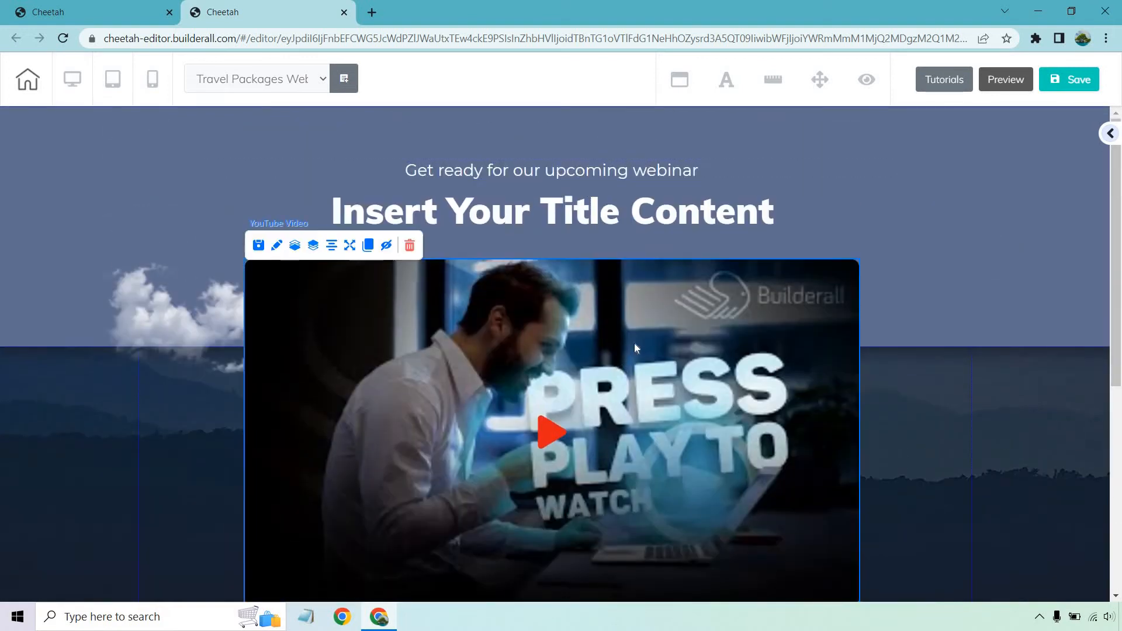
{"action": "left_click", "coordinate": [276, 247]}
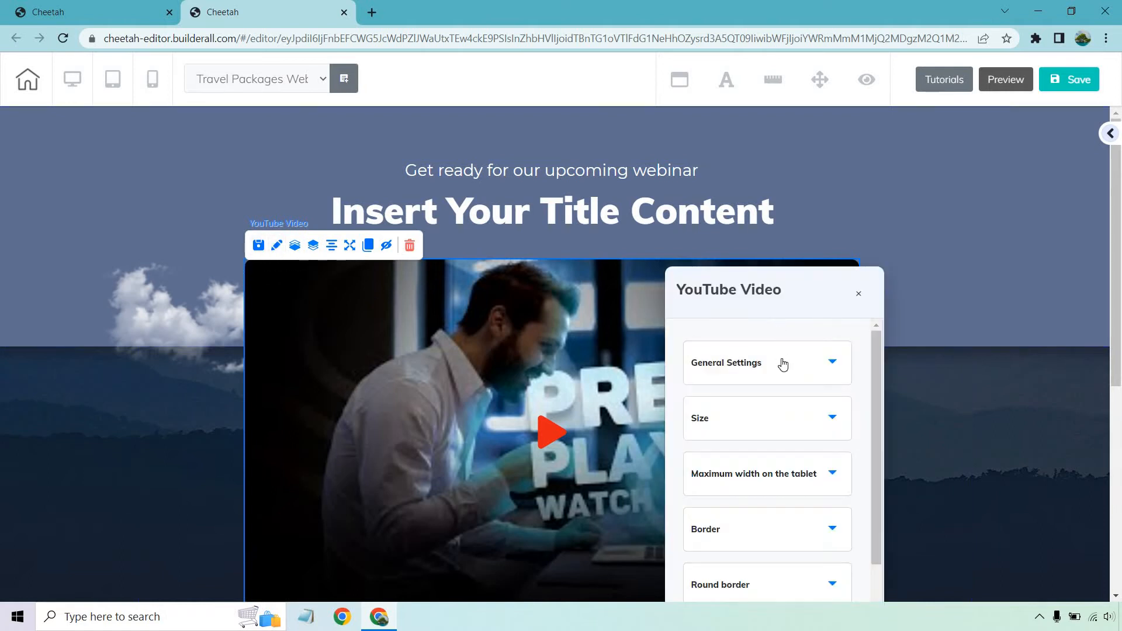
{"action": "left_click", "coordinate": [783, 364]}
{"action": "triple_click", "coordinate": [791, 412]}
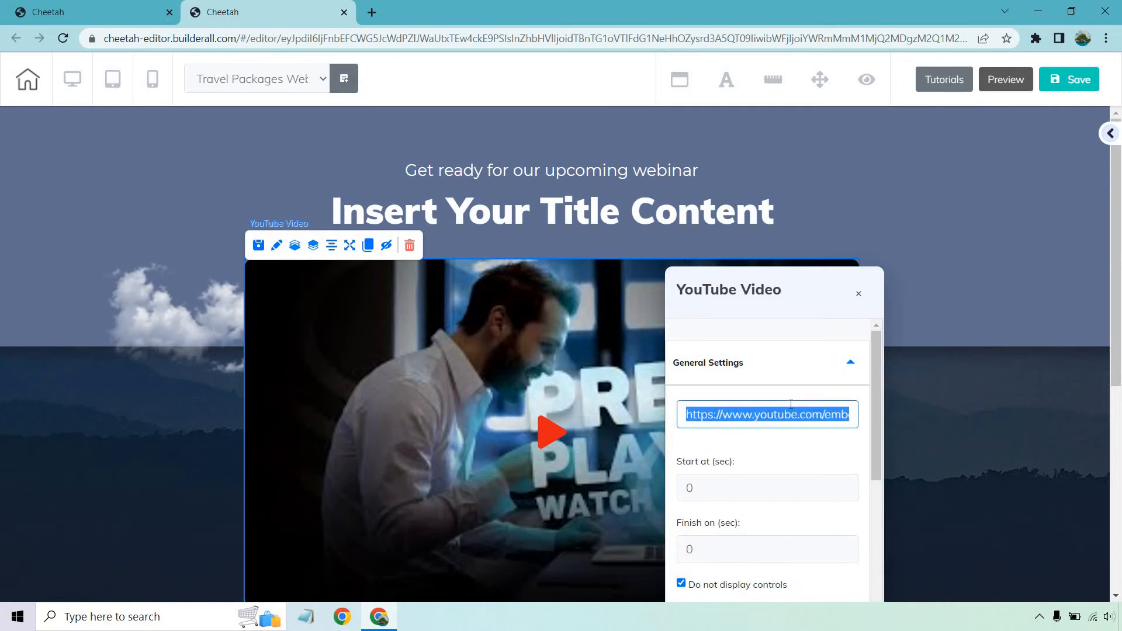
{"action": "key", "text": "ctrl+v"}
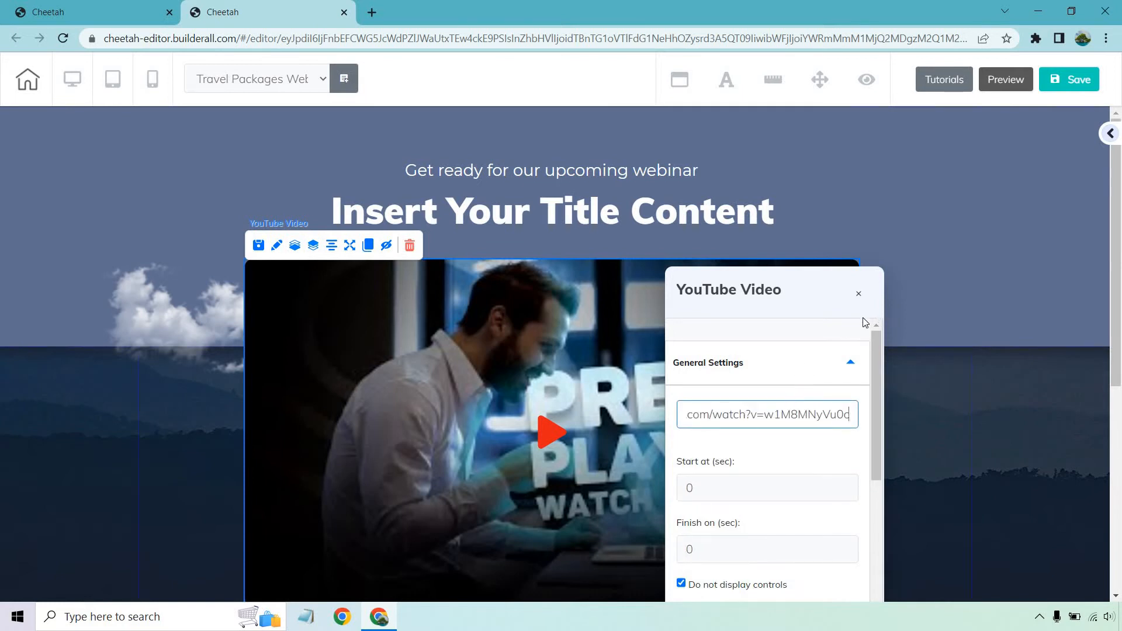
{"action": "left_click_drag", "start_coordinate": [816, 294], "coordinate": [852, 151]}
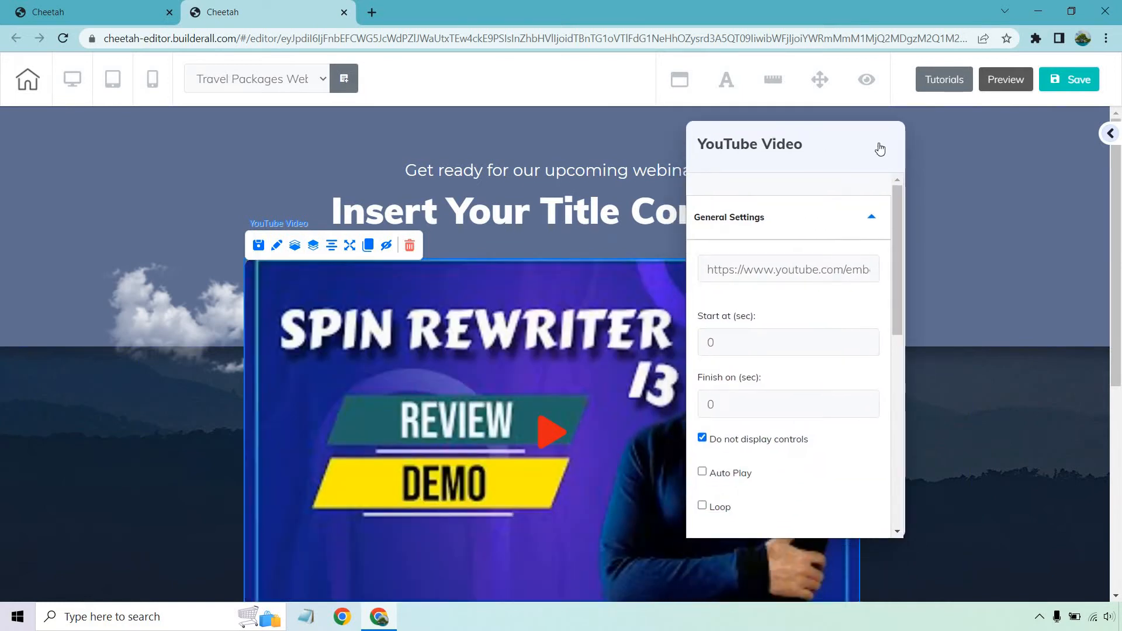
{"action": "left_click", "coordinate": [879, 150]}
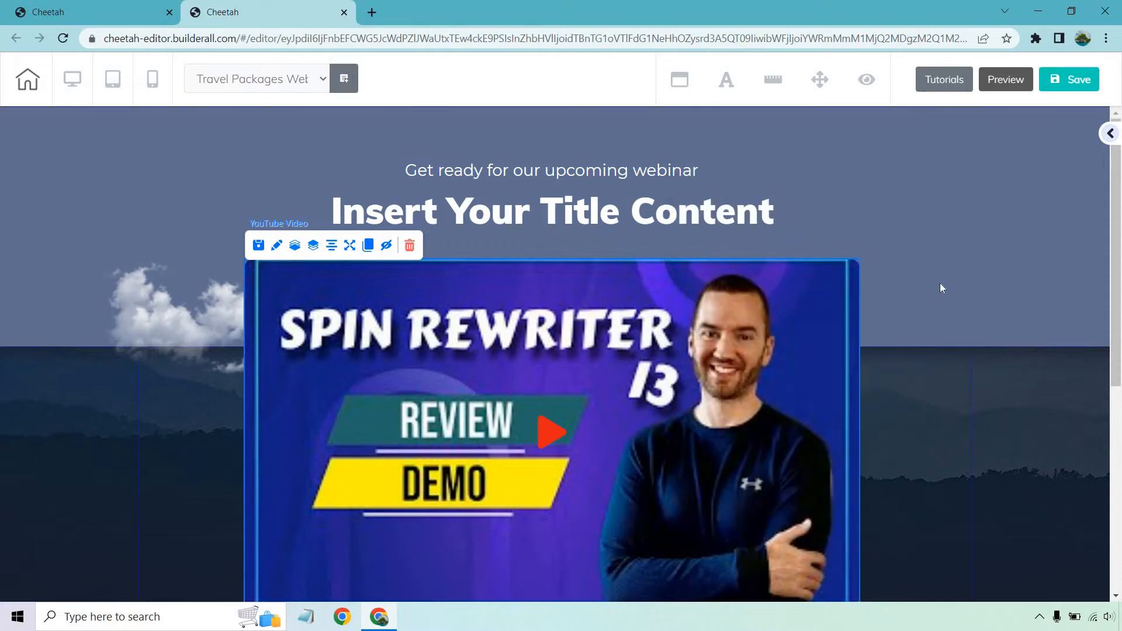
{"action": "left_click", "coordinate": [1027, 220]}
{"action": "scroll", "coordinate": [1025, 216], "scroll_direction": "down", "scroll_amount": 4}
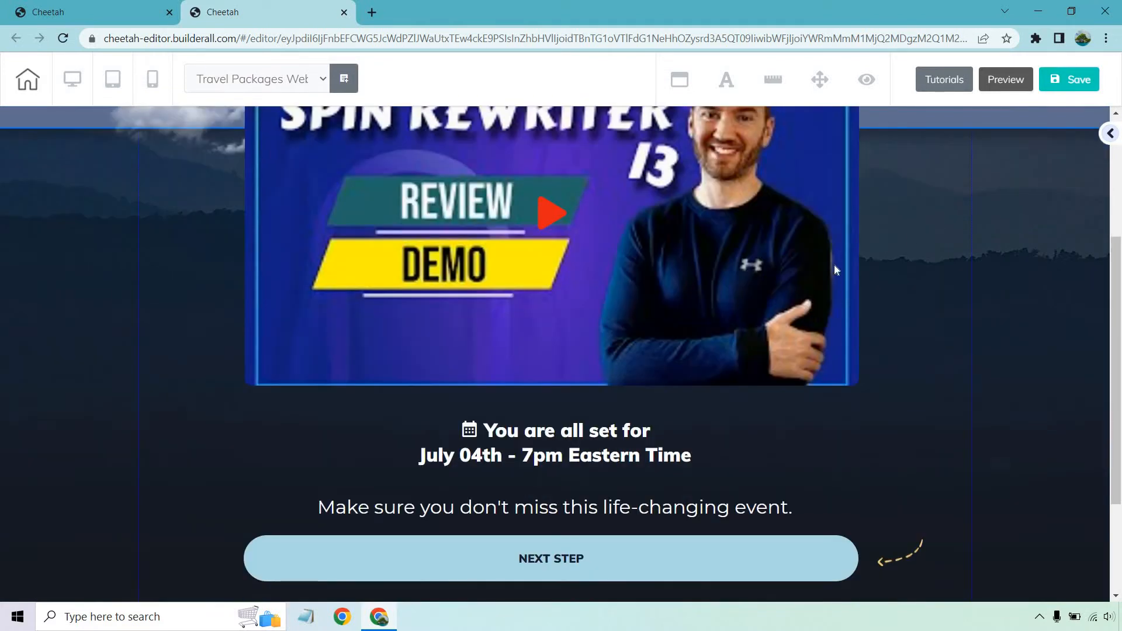
{"action": "scroll", "coordinate": [833, 264], "scroll_direction": "up", "scroll_amount": 4}
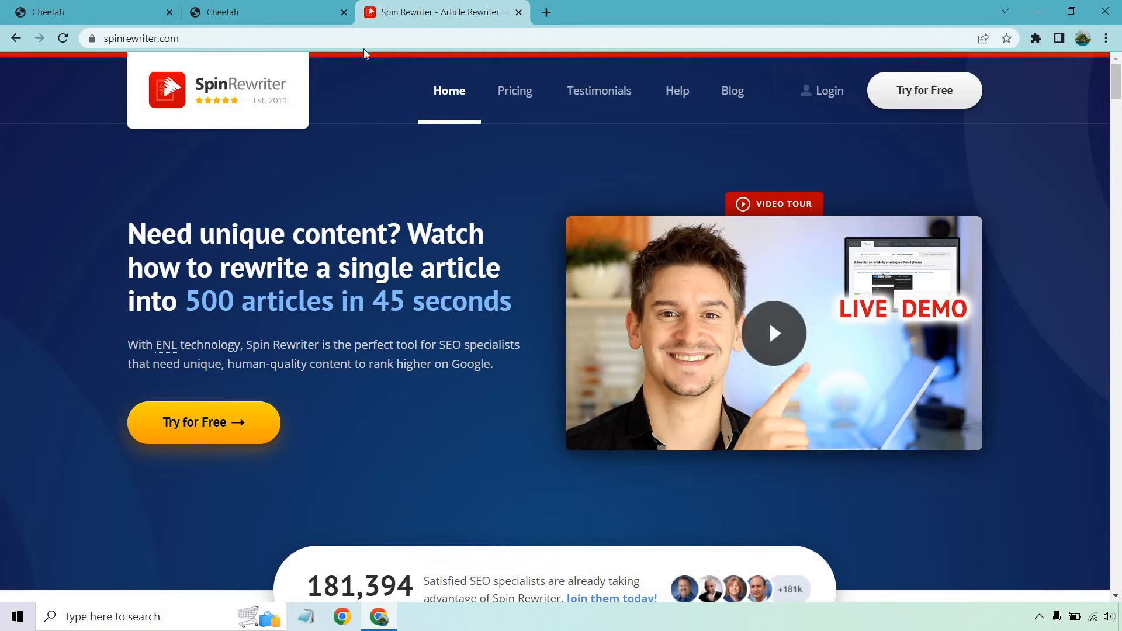
Replace the small line above the main title with "Need Articles For Your Blog?".
{"action": "left_click", "coordinate": [301, 8]}
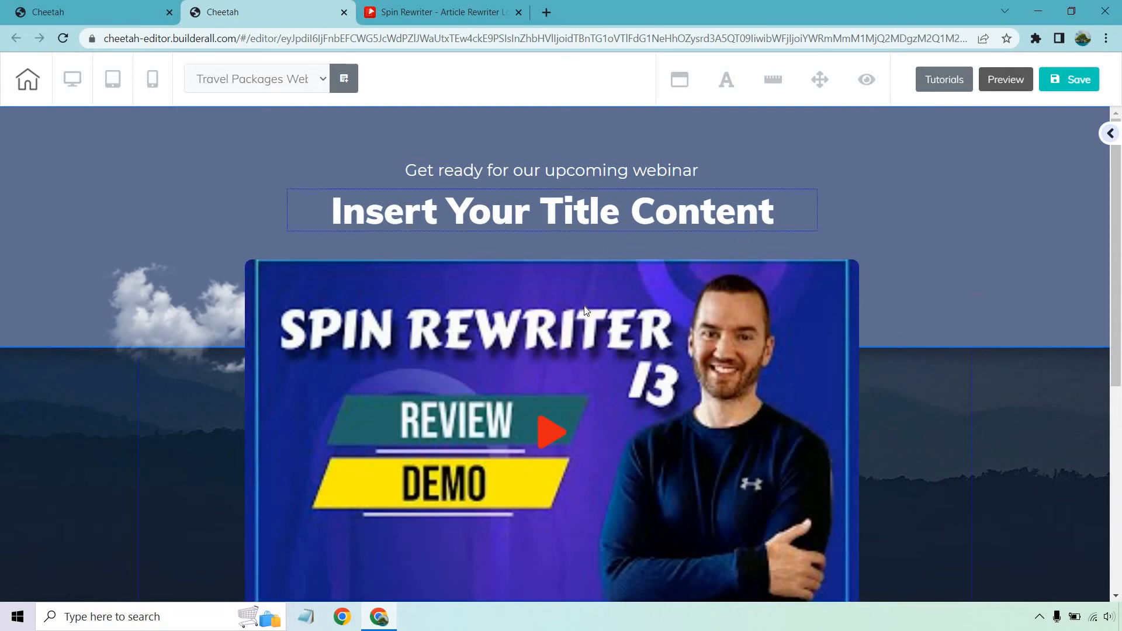
{"action": "left_click", "coordinate": [461, 11]}
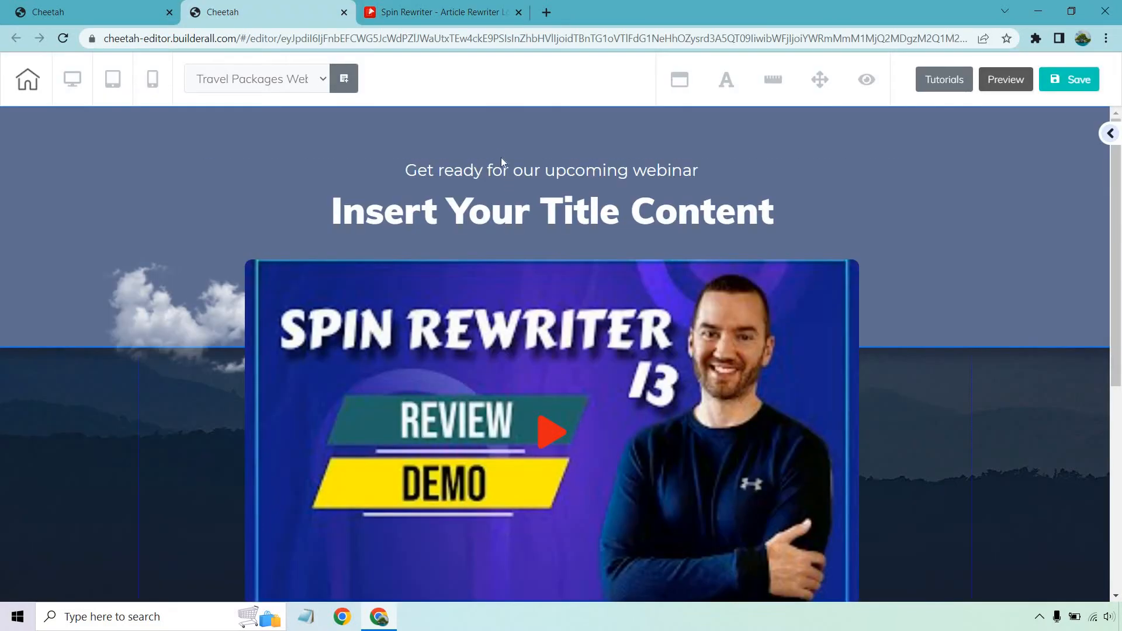
{"action": "left_click", "coordinate": [511, 169]}
{"action": "double_click", "coordinate": [510, 168]}
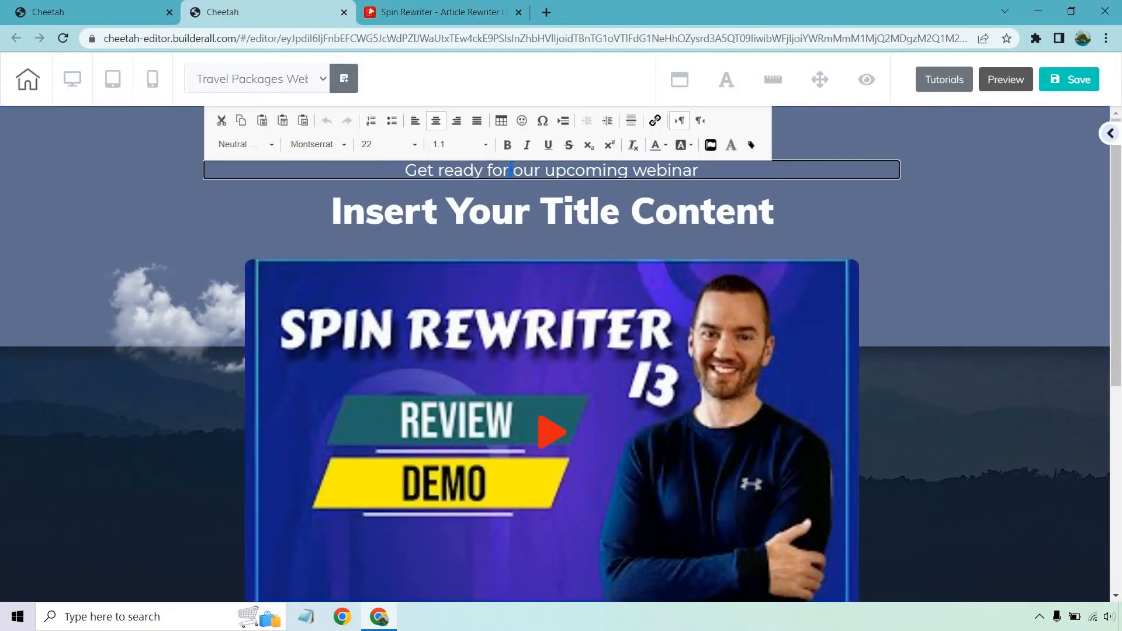
{"action": "triple_click", "coordinate": [510, 167]}
{"action": "type", "text": "Need Articles For Your Blog?"}
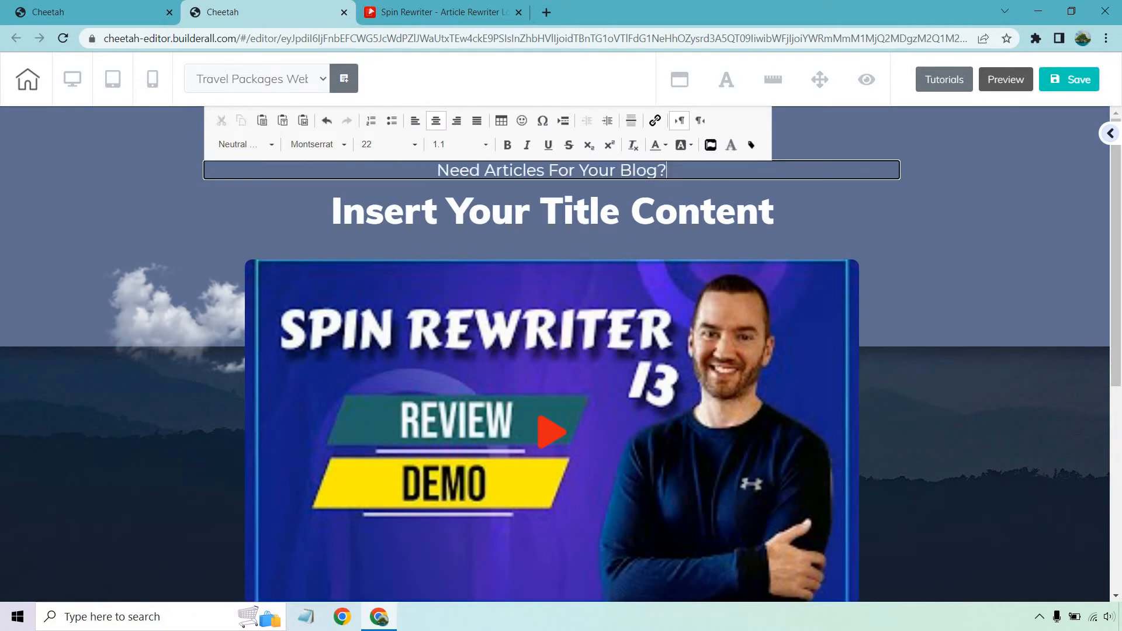
Replace the main title with "Here's How To Turn 1 Article Into 500 Articles...".
{"action": "left_click", "coordinate": [931, 246]}
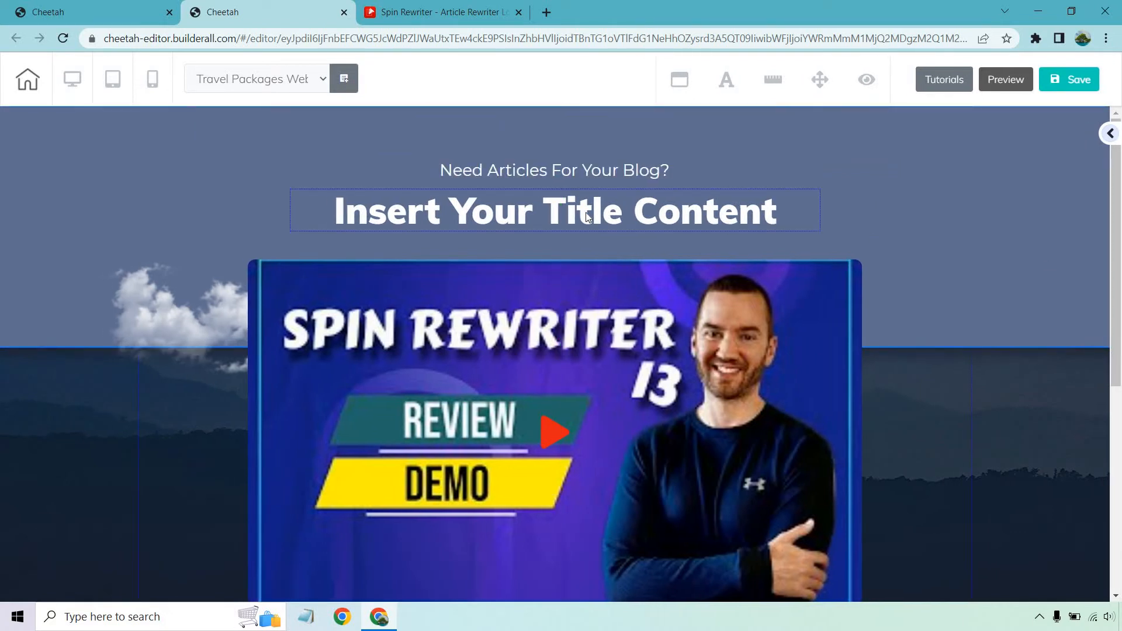
{"action": "left_click", "coordinate": [586, 212]}
{"action": "double_click", "coordinate": [586, 212]}
{"action": "triple_click", "coordinate": [586, 211]}
{"action": "type", "text": "Here's How To Turn 1 Article Into 500 Articles..."}
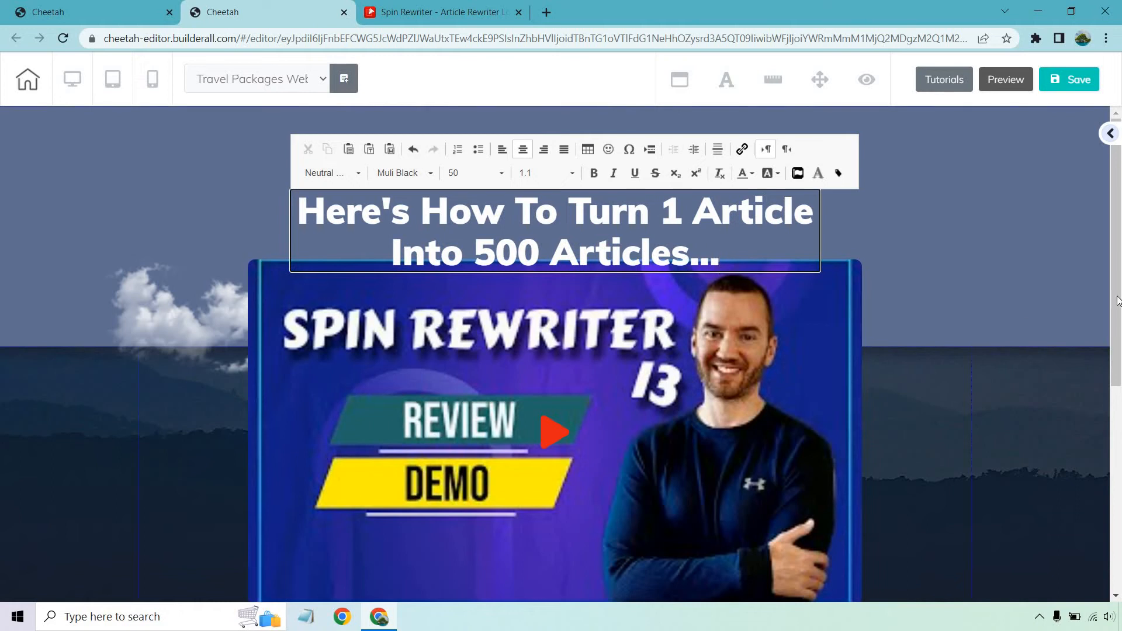
{"action": "left_click", "coordinate": [1019, 228]}
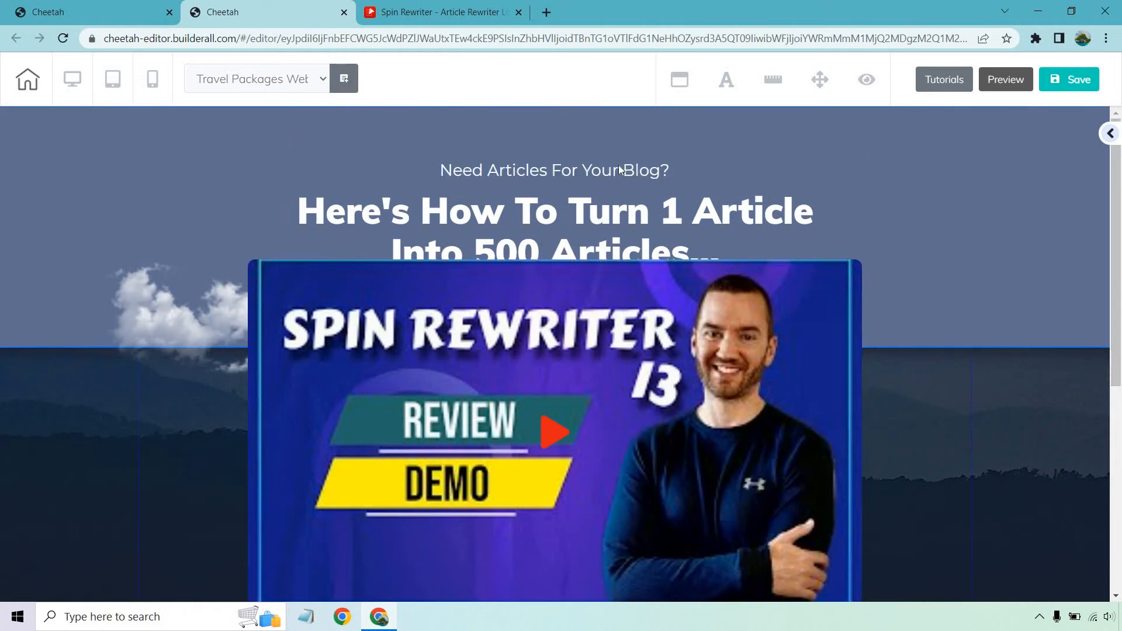
Move the small line and the two-line title up so that both sit clear above the video.
{"action": "left_click_drag", "start_coordinate": [618, 169], "coordinate": [672, 166]}
{"action": "left_click_drag", "start_coordinate": [1036, 242], "coordinate": [614, 151]}
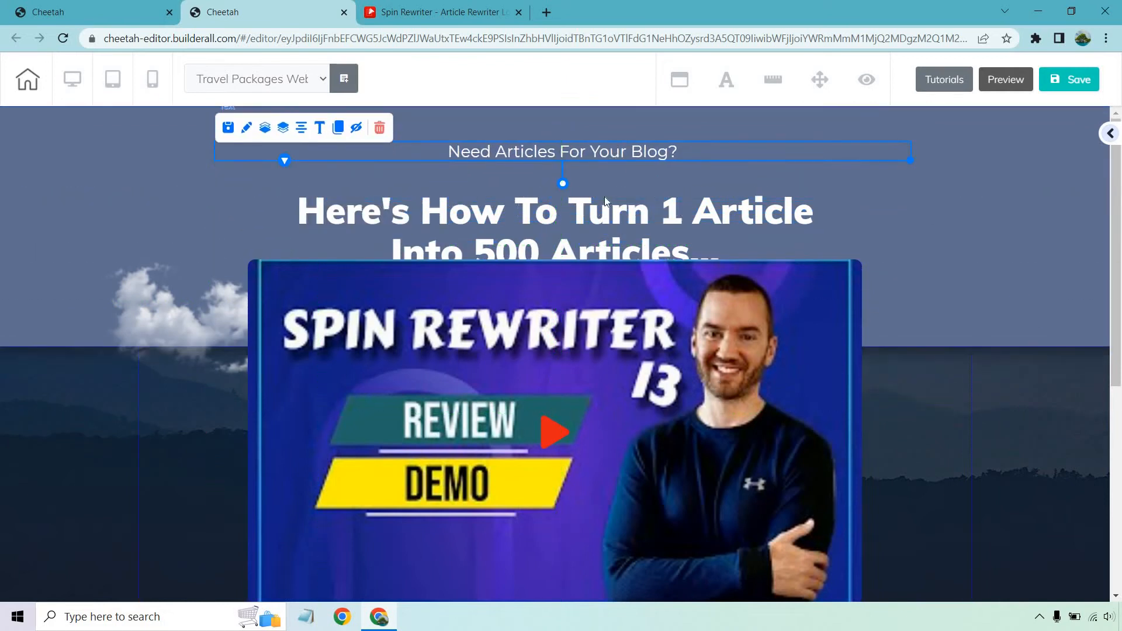
{"action": "left_click_drag", "start_coordinate": [604, 196], "coordinate": [606, 196]}
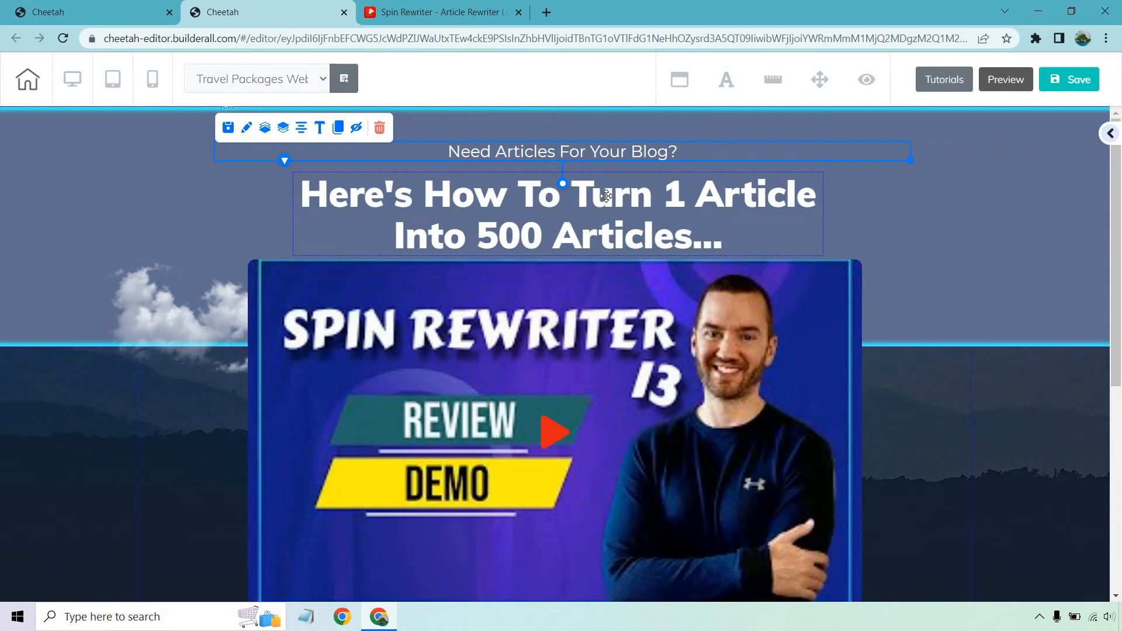
{"action": "left_click_drag", "start_coordinate": [734, 150], "coordinate": [594, 139]}
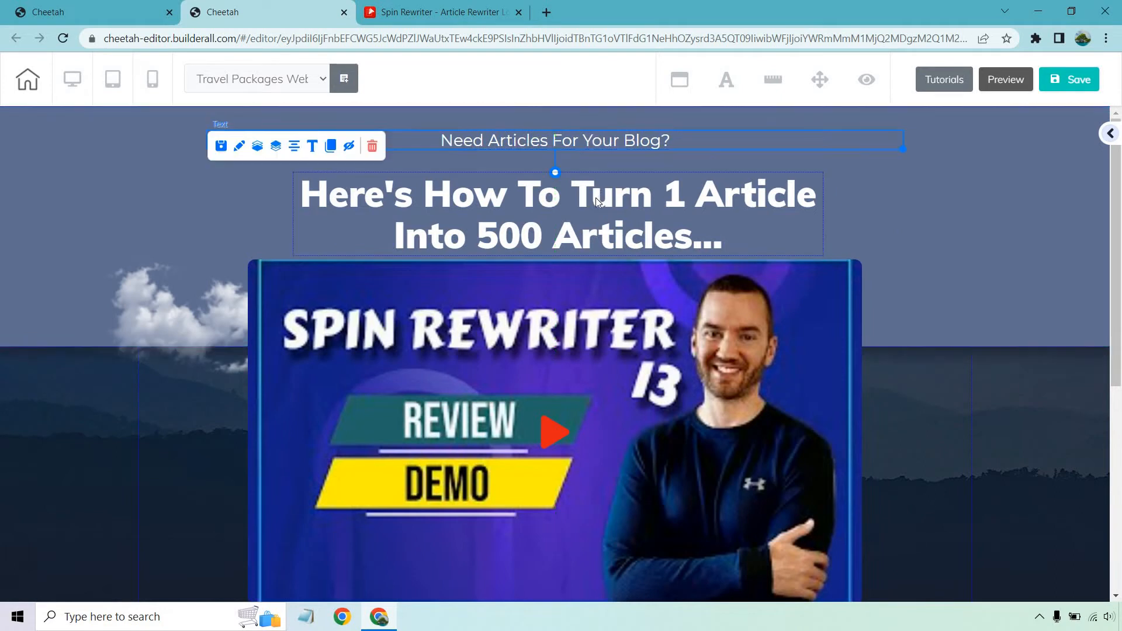
{"action": "left_click_drag", "start_coordinate": [595, 198], "coordinate": [597, 188]}
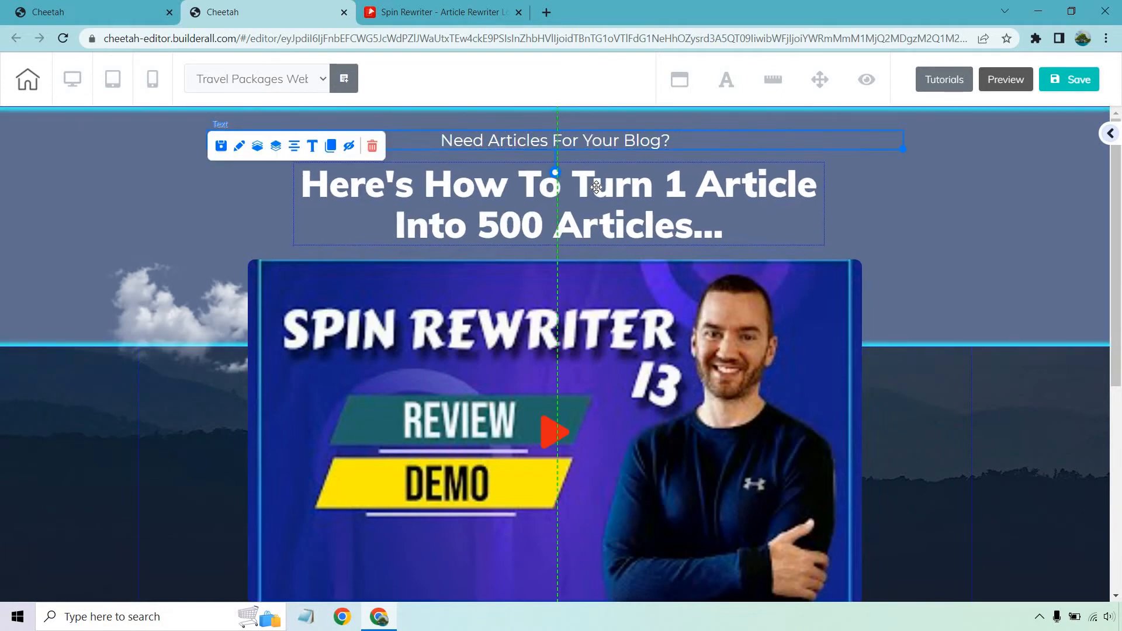
{"action": "left_click", "coordinate": [987, 203]}
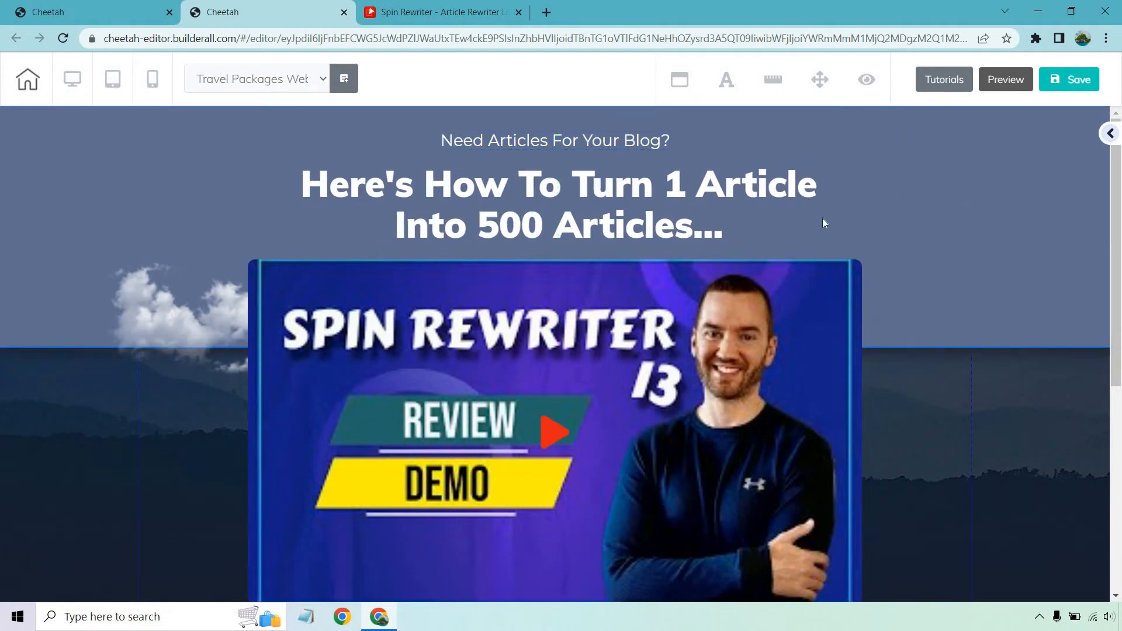
{"action": "left_click_drag", "start_coordinate": [620, 210], "coordinate": [622, 206]}
{"action": "left_click", "coordinate": [988, 215]}
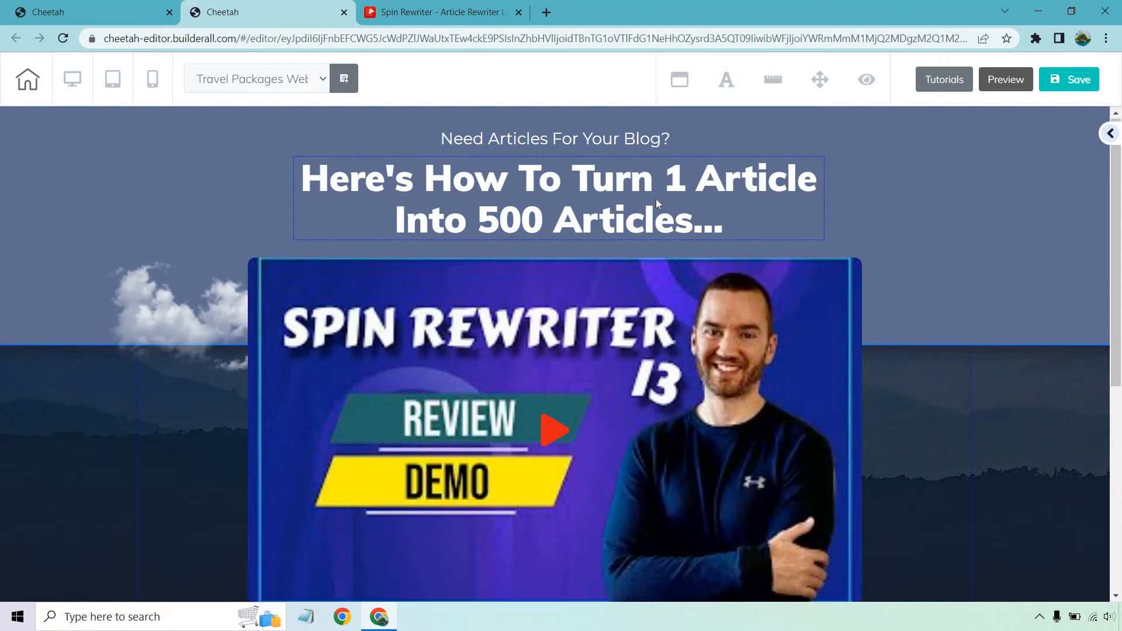
Delete the "You are all set for July 04th - 7pm Eastern Time" text below the video.
{"action": "scroll", "coordinate": [657, 200], "scroll_direction": "down", "scroll_amount": 5}
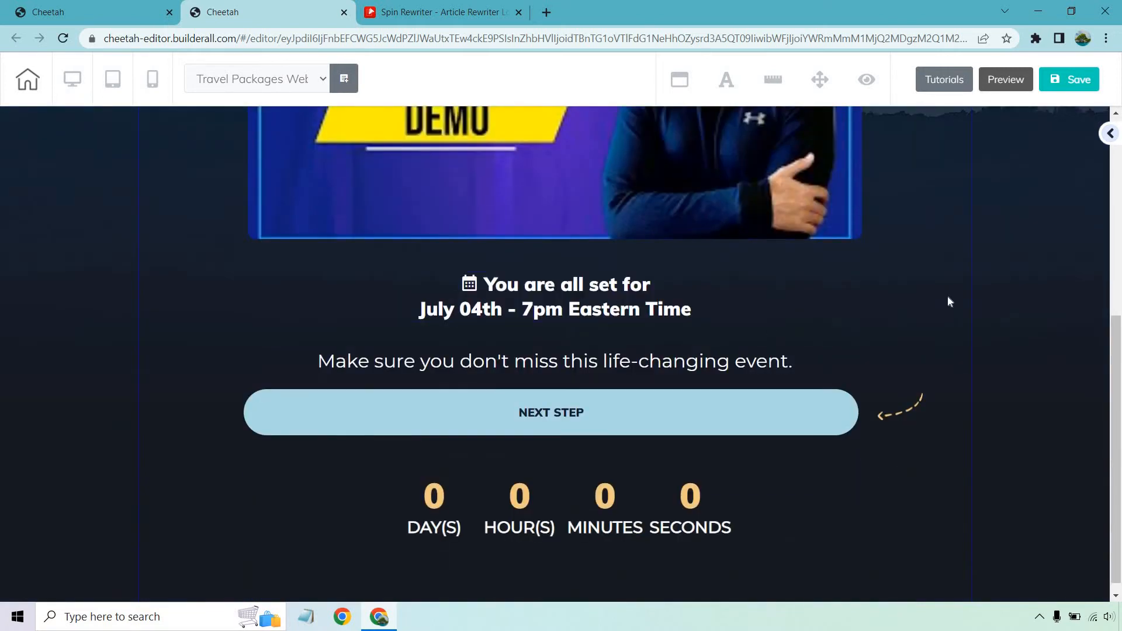
{"action": "left_click", "coordinate": [588, 307]}
{"action": "left_click", "coordinate": [470, 258]}
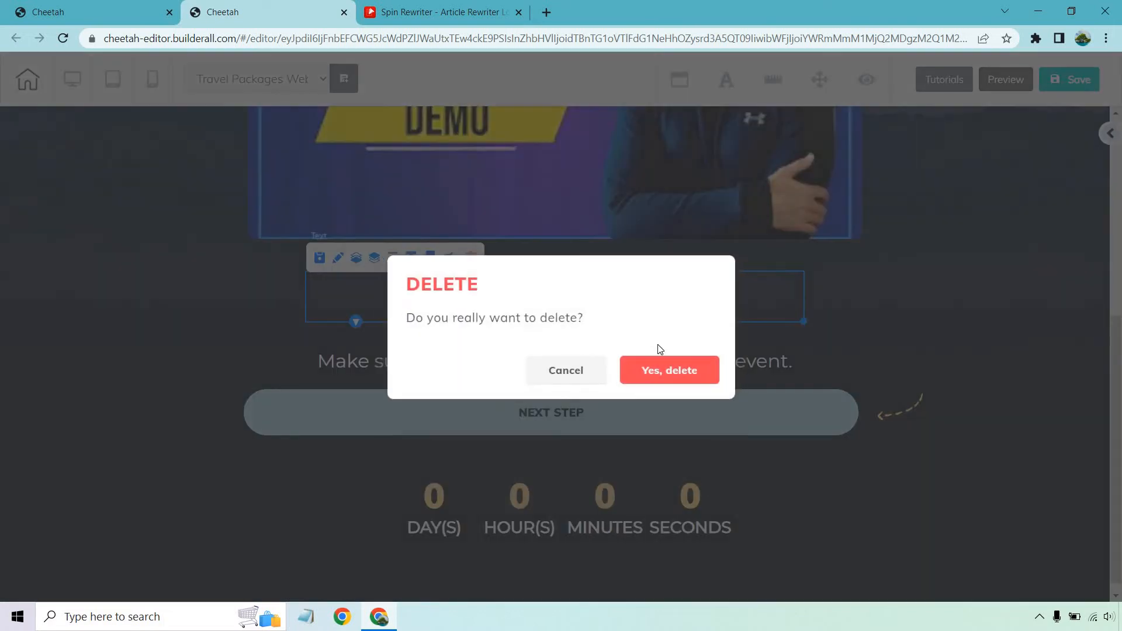
{"action": "left_click", "coordinate": [669, 369]}
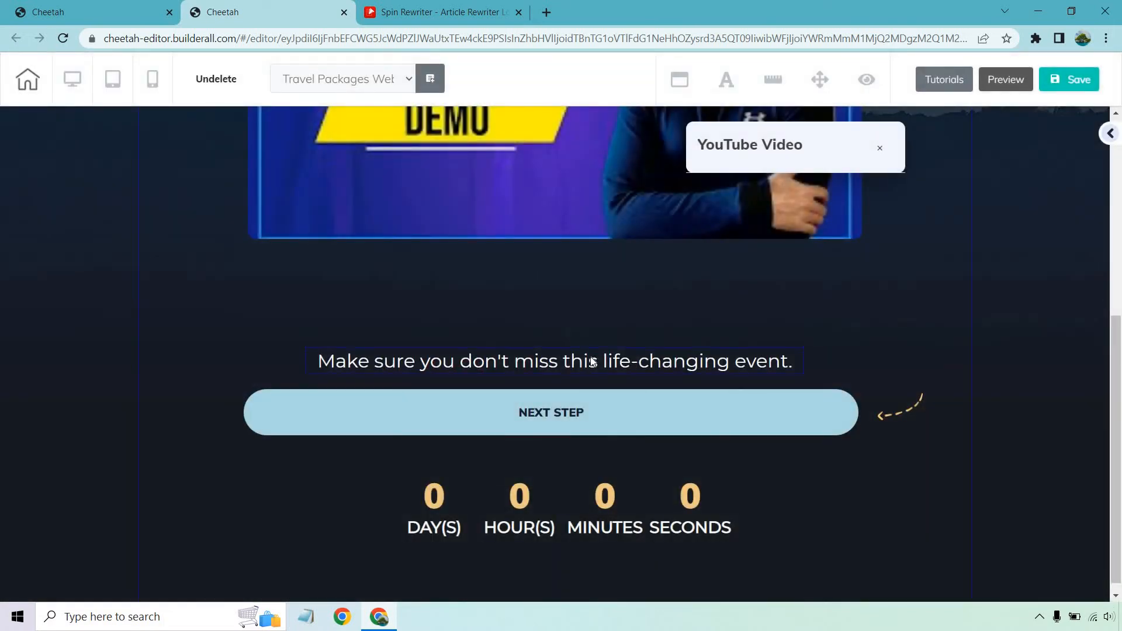
Move the event reminder line, the NEXT STEP button, its arrow image and the timer up to close the gap below the video.
{"action": "left_click_drag", "start_coordinate": [592, 363], "coordinate": [593, 268]}
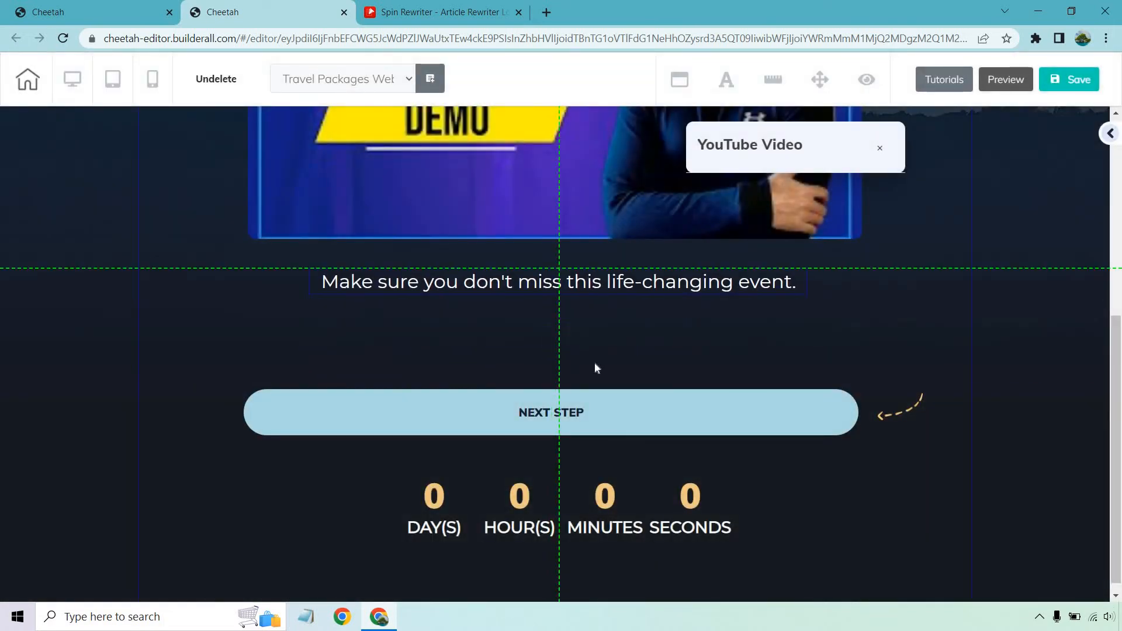
{"action": "left_click_drag", "start_coordinate": [593, 403], "coordinate": [602, 348]}
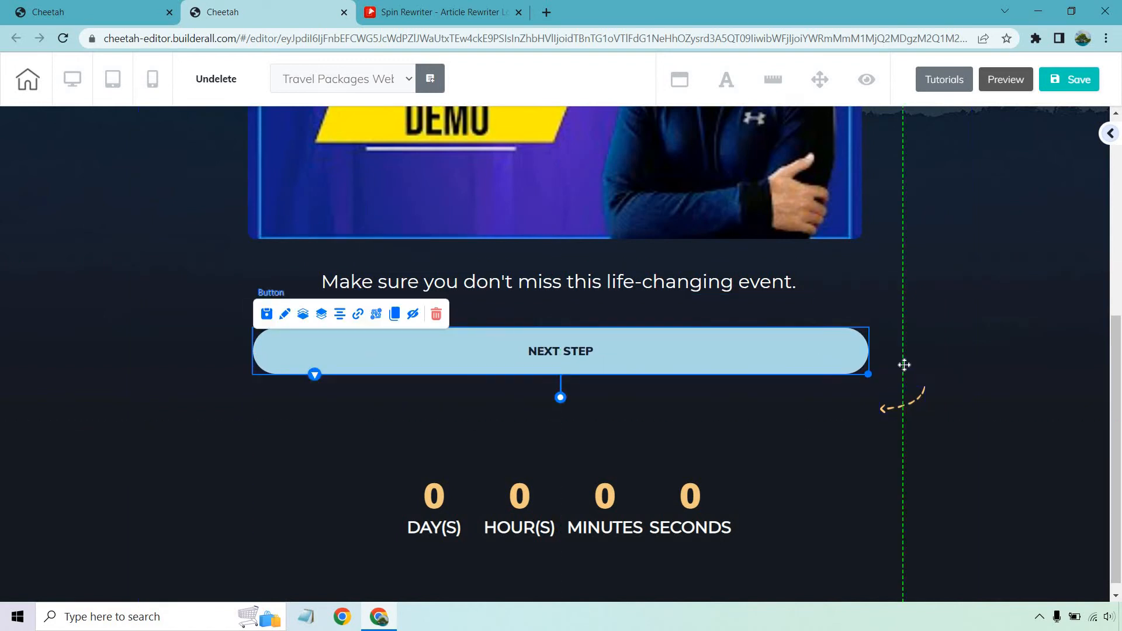
{"action": "left_click_drag", "start_coordinate": [905, 365], "coordinate": [902, 314]}
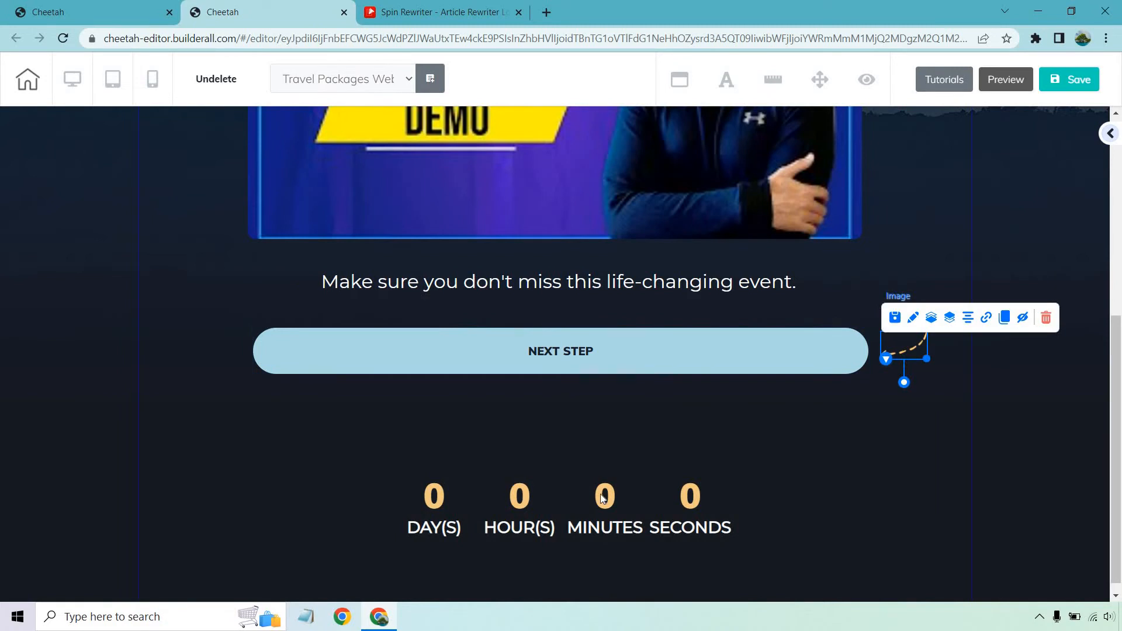
{"action": "left_click_drag", "start_coordinate": [603, 497], "coordinate": [605, 417]}
{"action": "left_click", "coordinate": [620, 521]}
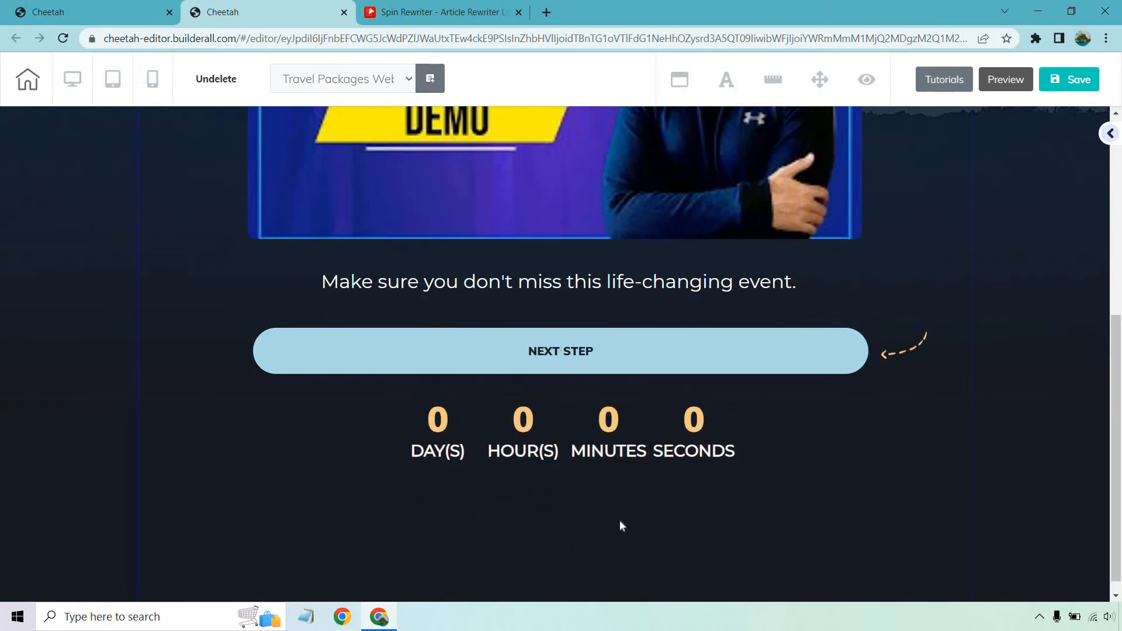
Replace the line above the button with "Click the button below to continue.".
{"action": "double_click", "coordinate": [617, 281]}
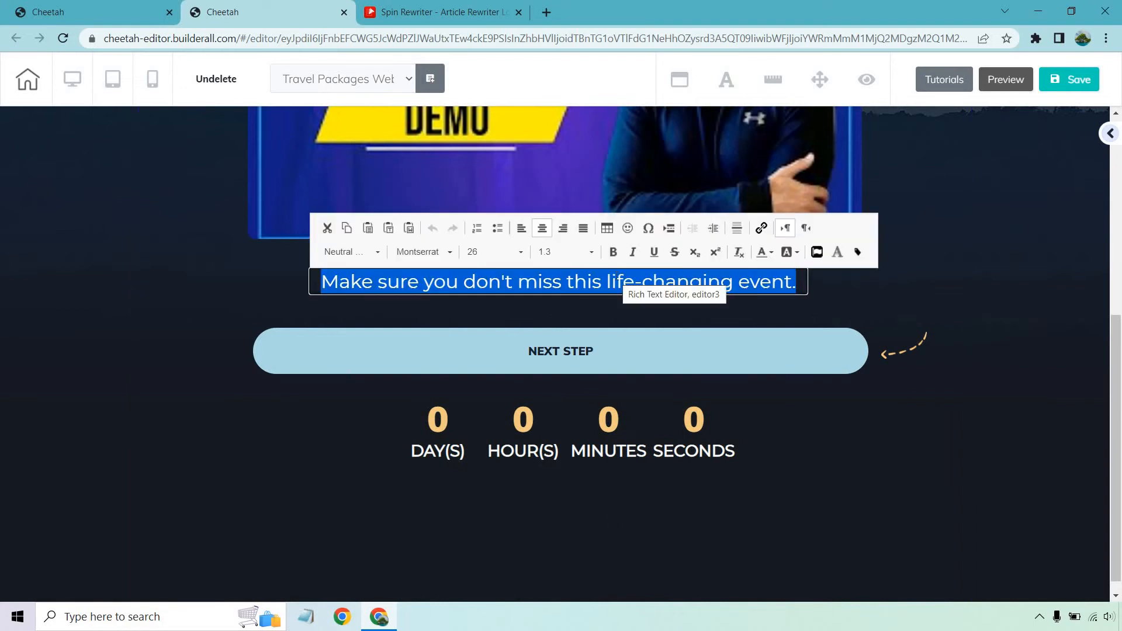
{"action": "type", "text": "Click the button below to continue."}
{"action": "left_click", "coordinate": [864, 473]}
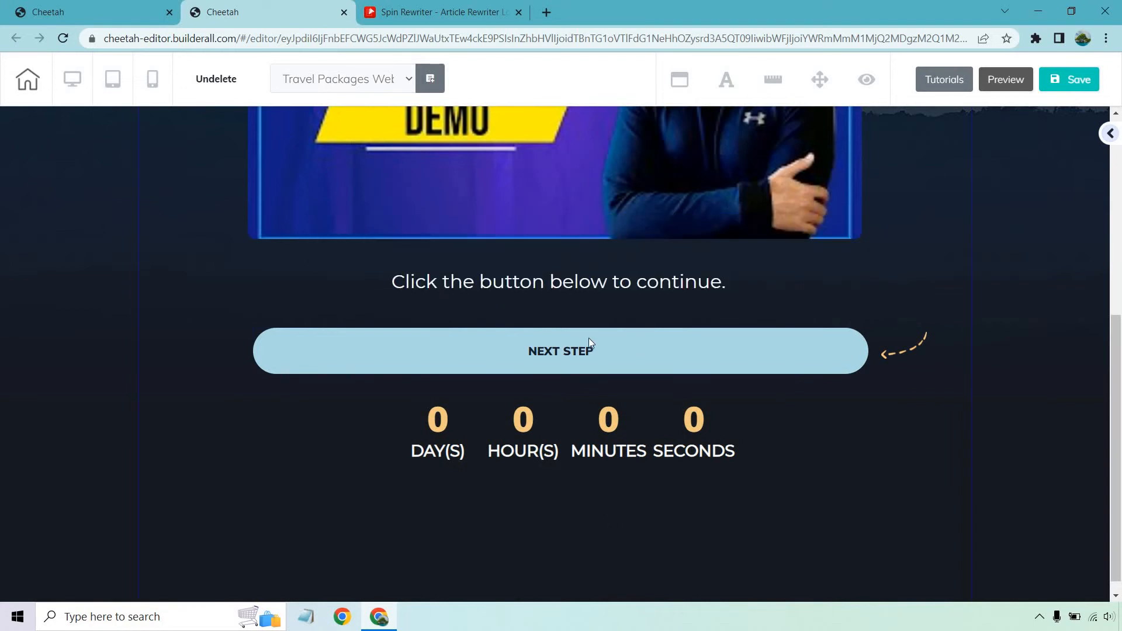
Open the NEXT STEP button's settings and examine its size, tablet width, general colors and border options.
{"action": "left_click", "coordinate": [567, 351]}
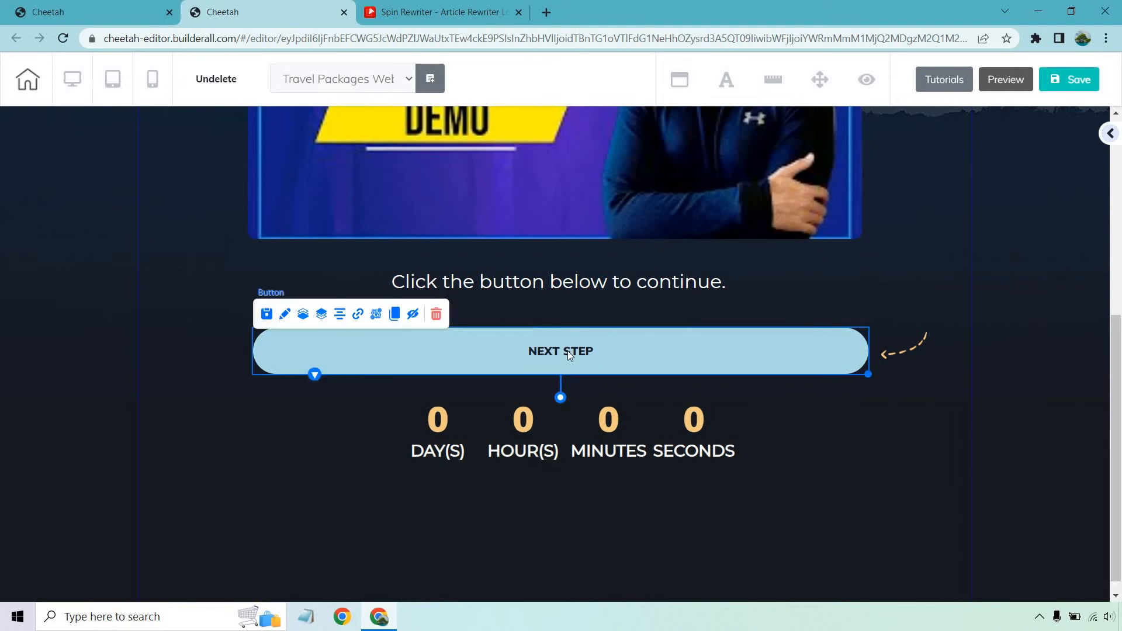
{"action": "left_click", "coordinate": [284, 314]}
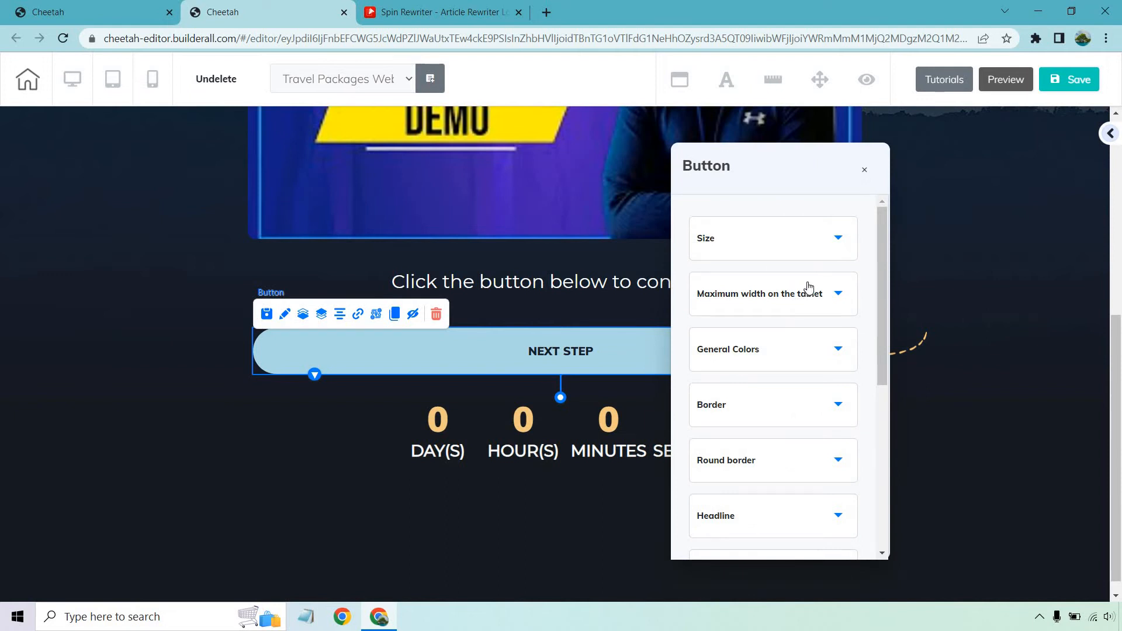
{"action": "scroll", "coordinate": [806, 286], "scroll_direction": "down", "scroll_amount": 1}
{"action": "scroll", "coordinate": [806, 286], "scroll_direction": "down", "scroll_amount": 1}
{"action": "scroll", "coordinate": [801, 284], "scroll_direction": "down", "scroll_amount": 2}
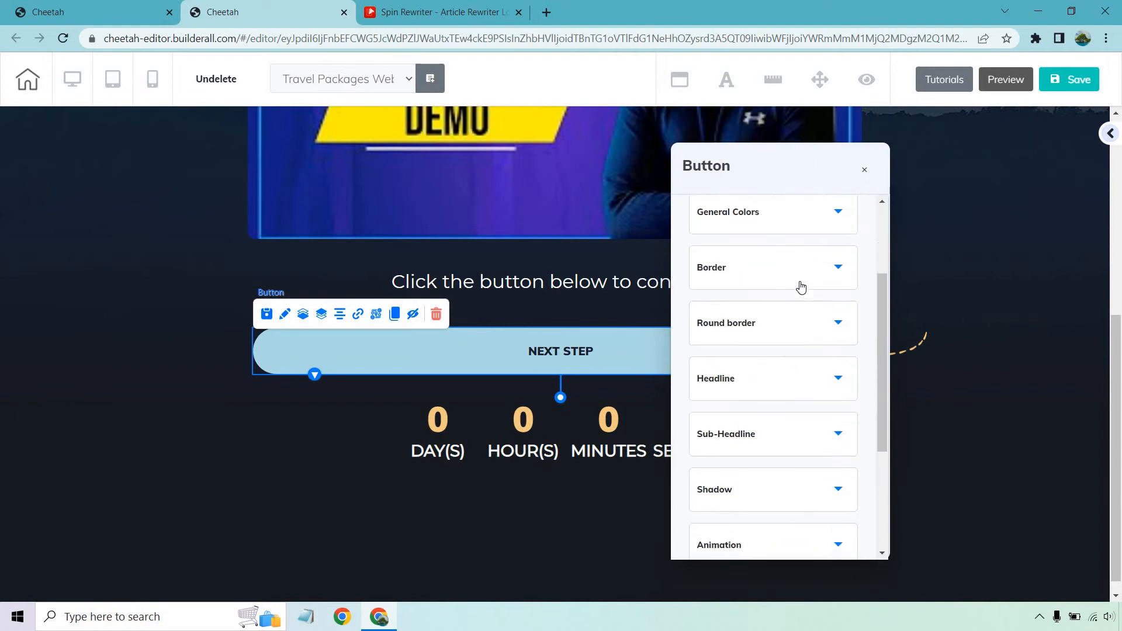
{"action": "scroll", "coordinate": [764, 247], "scroll_direction": "up", "scroll_amount": 4}
{"action": "left_click", "coordinate": [764, 246]}
{"action": "scroll", "coordinate": [776, 339], "scroll_direction": "down", "scroll_amount": 2}
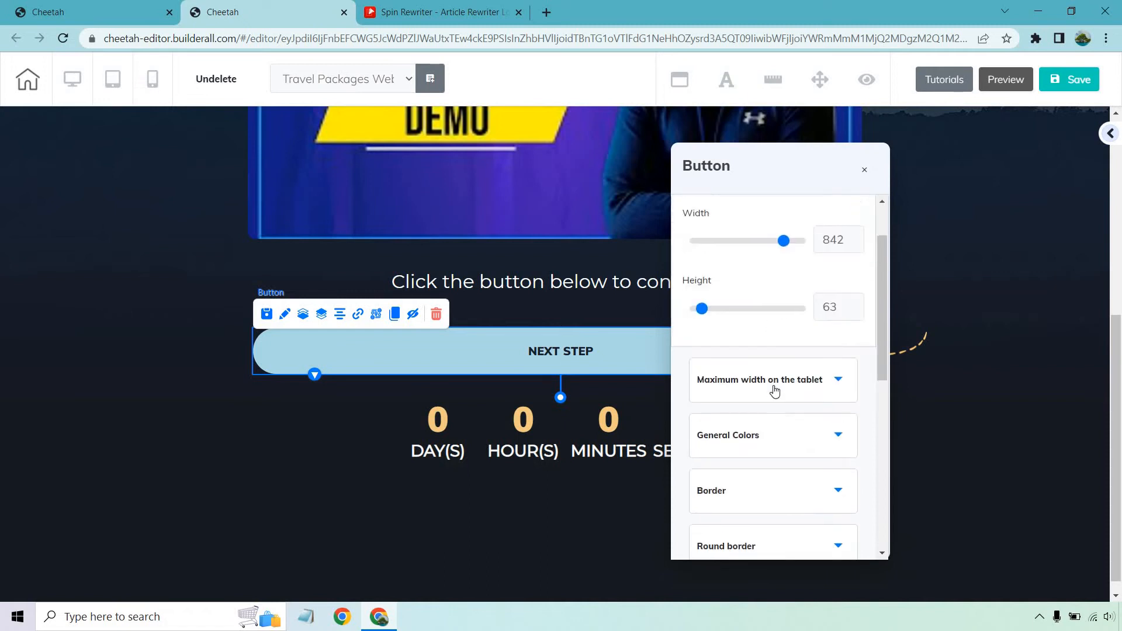
{"action": "left_click", "coordinate": [774, 386]}
{"action": "left_click", "coordinate": [773, 364]}
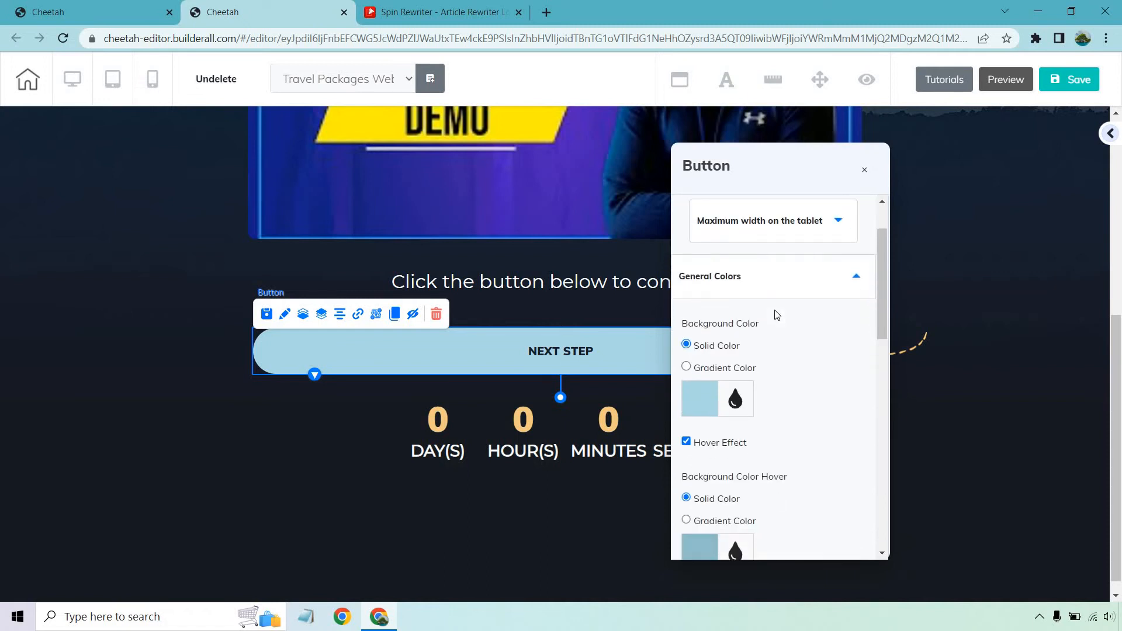
{"action": "scroll", "coordinate": [776, 319], "scroll_direction": "down", "scroll_amount": 8}
{"action": "left_click", "coordinate": [772, 328]}
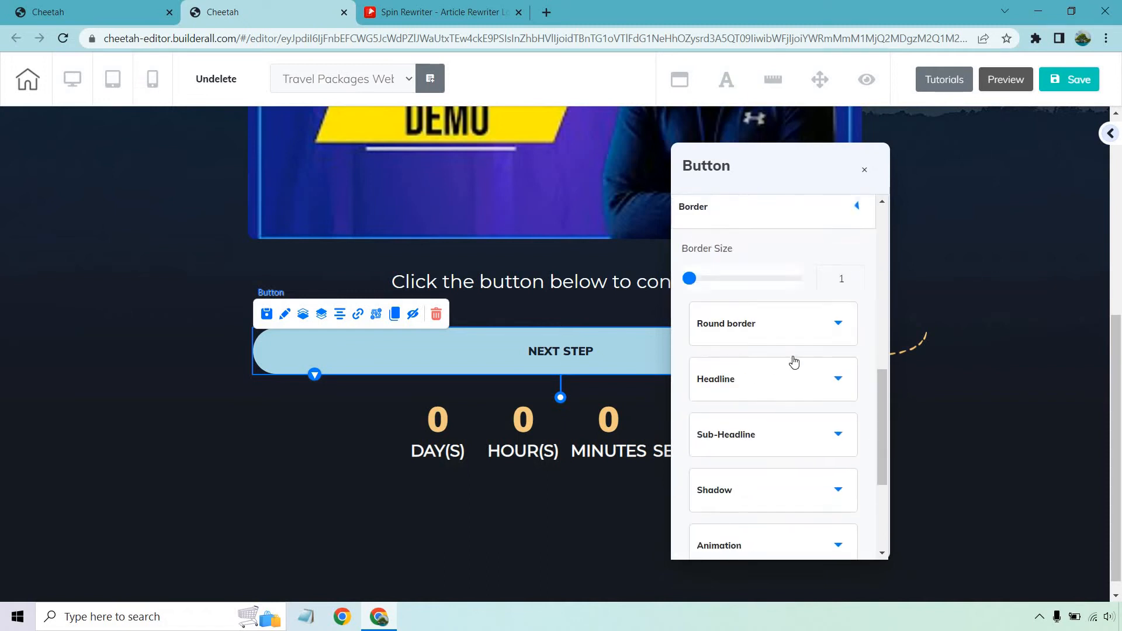
{"action": "scroll", "coordinate": [778, 320], "scroll_direction": "up", "scroll_amount": 4}
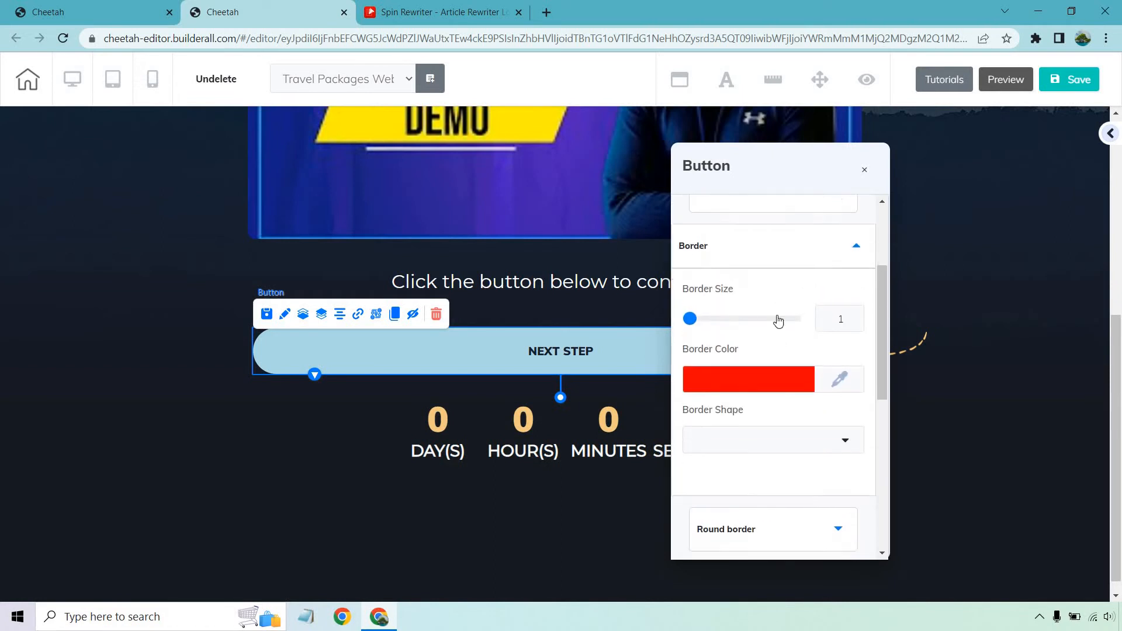
{"action": "scroll", "coordinate": [776, 321], "scroll_direction": "down", "scroll_amount": 3}
{"action": "scroll", "coordinate": [765, 315], "scroll_direction": "down", "scroll_amount": 2}
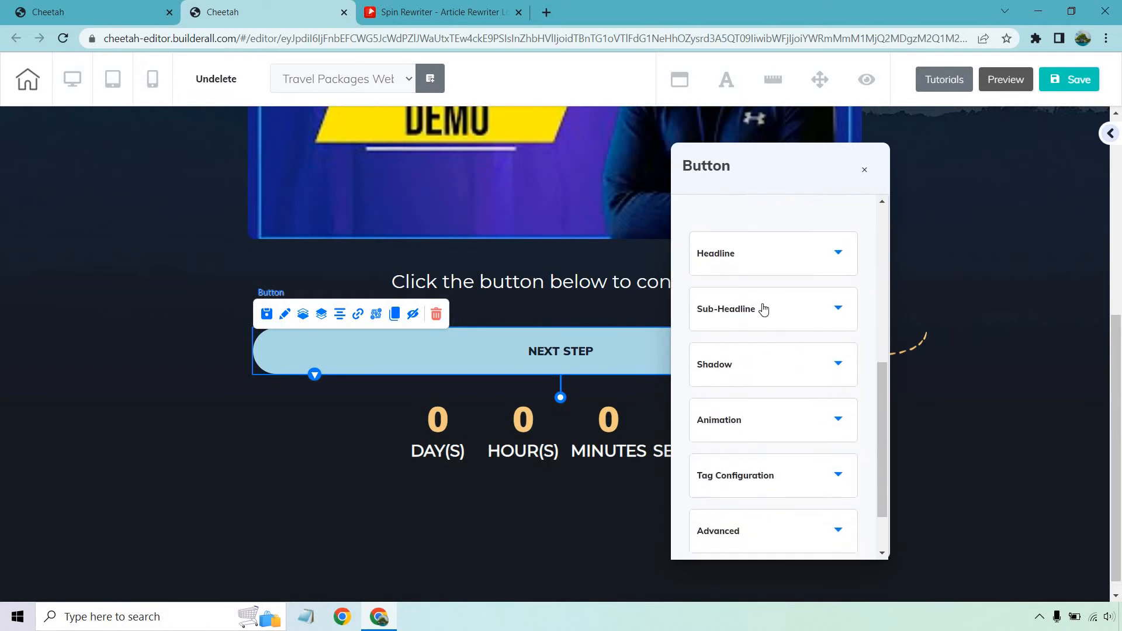
Set the button's headline to "ACCESS YOUR SPIN REWRITER FREE TRIAL HERE".
{"action": "left_click", "coordinate": [762, 264]}
{"action": "scroll", "coordinate": [776, 315], "scroll_direction": "up", "scroll_amount": 1}
{"action": "triple_click", "coordinate": [769, 295]}
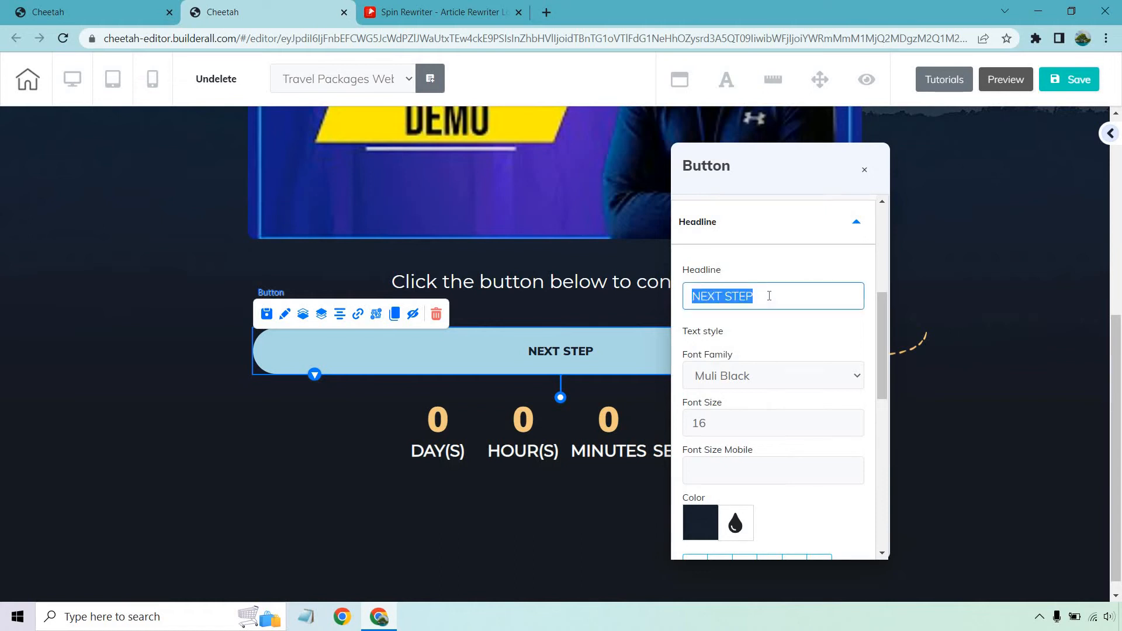
{"action": "type", "text": "ACCESS YOUR SPIN REWRITER FREE TRIAL HERE"}
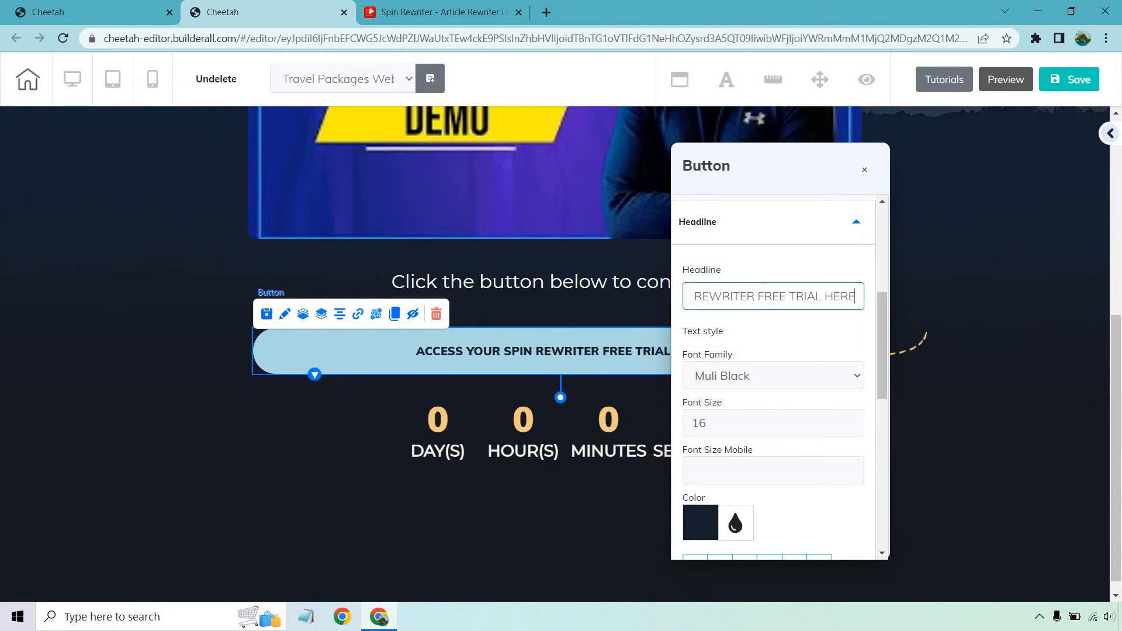
{"action": "left_click", "coordinate": [1021, 255]}
Open the timer's general settings below the button and examine the available timer types.
{"action": "left_click", "coordinate": [593, 427]}
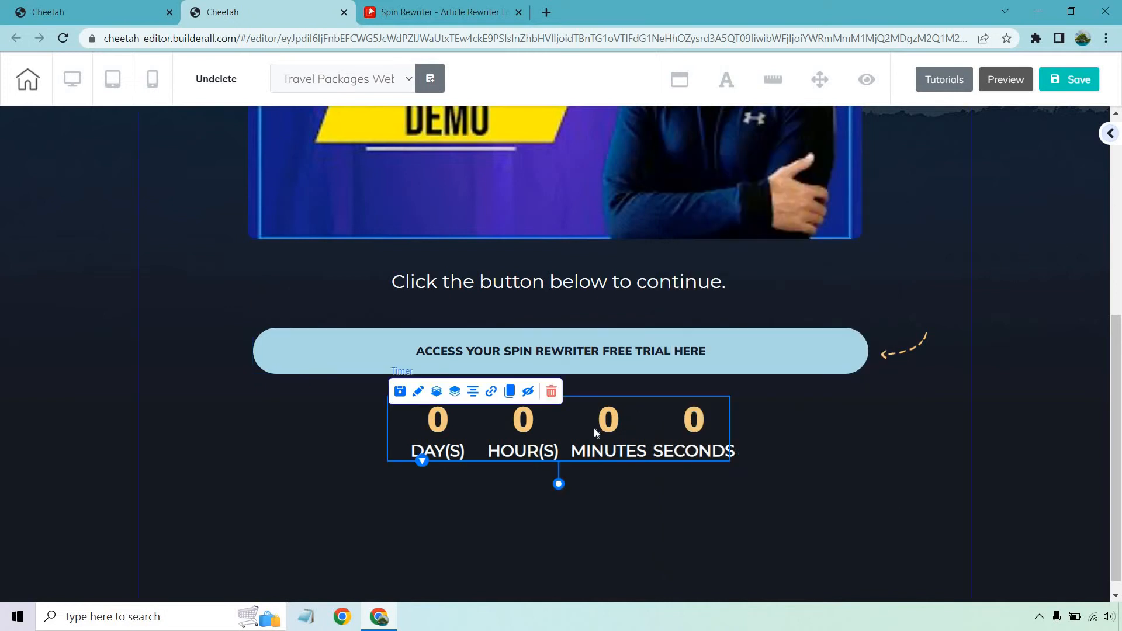
{"action": "left_click", "coordinate": [418, 392]}
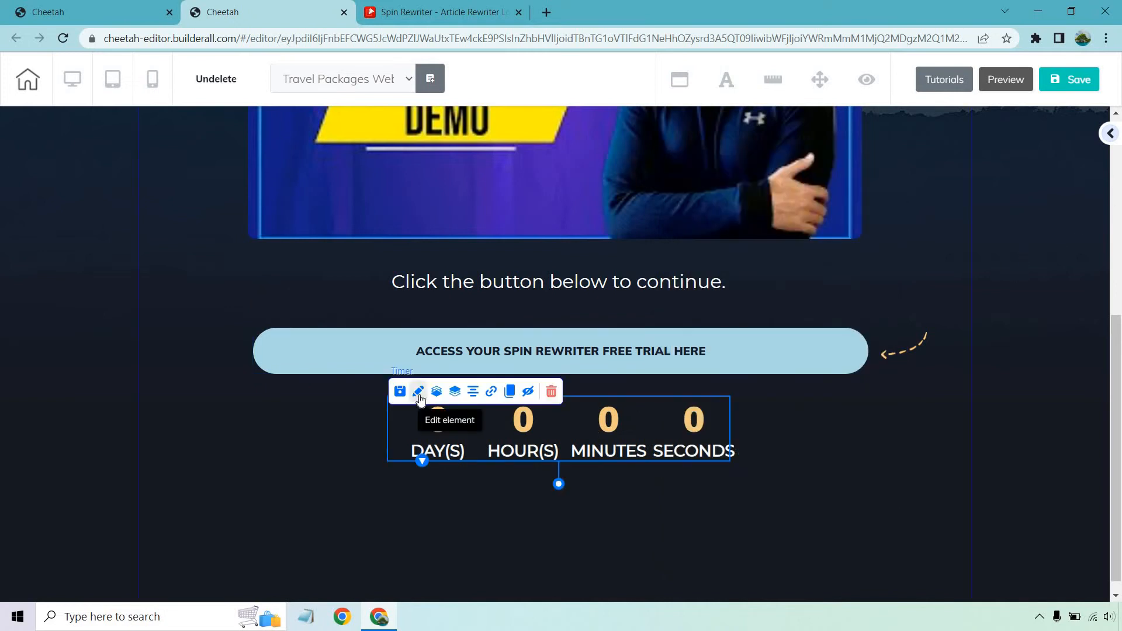
{"action": "left_click_drag", "start_coordinate": [739, 416], "coordinate": [849, 161]}
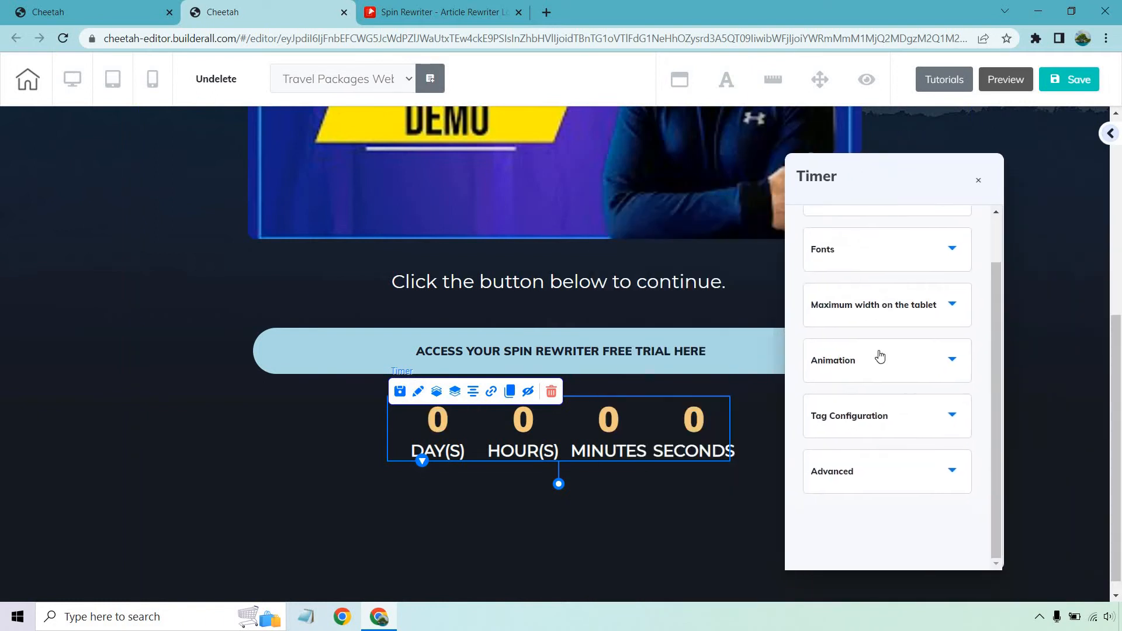
{"action": "scroll", "coordinate": [876, 356], "scroll_direction": "up", "scroll_amount": 2}
{"action": "left_click", "coordinate": [875, 255]}
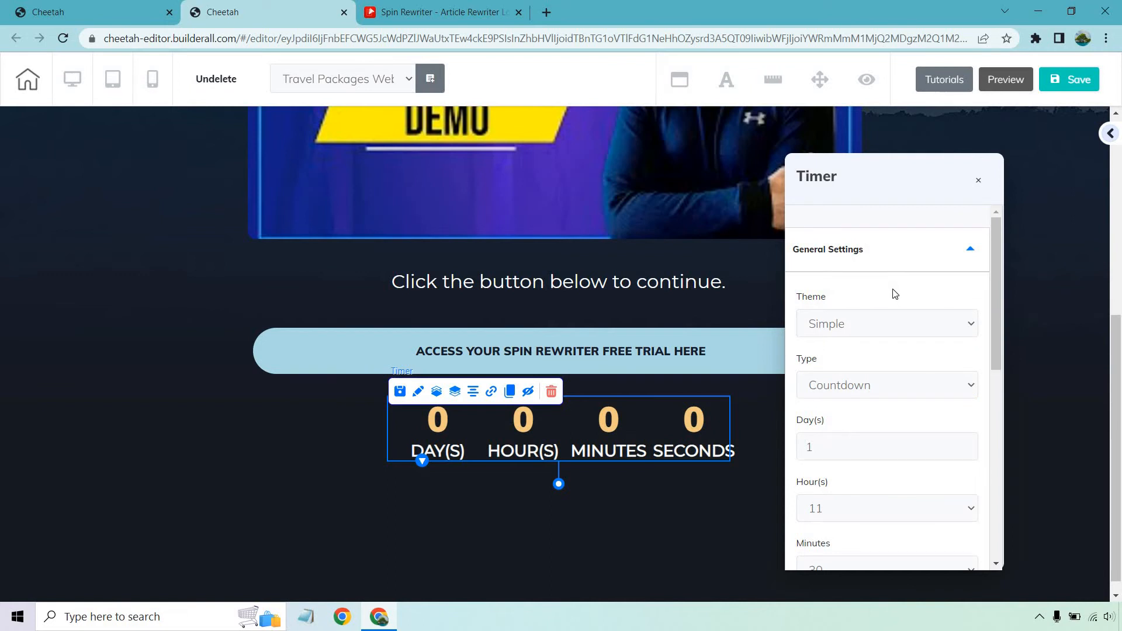
{"action": "scroll", "coordinate": [894, 292], "scroll_direction": "down", "scroll_amount": 1}
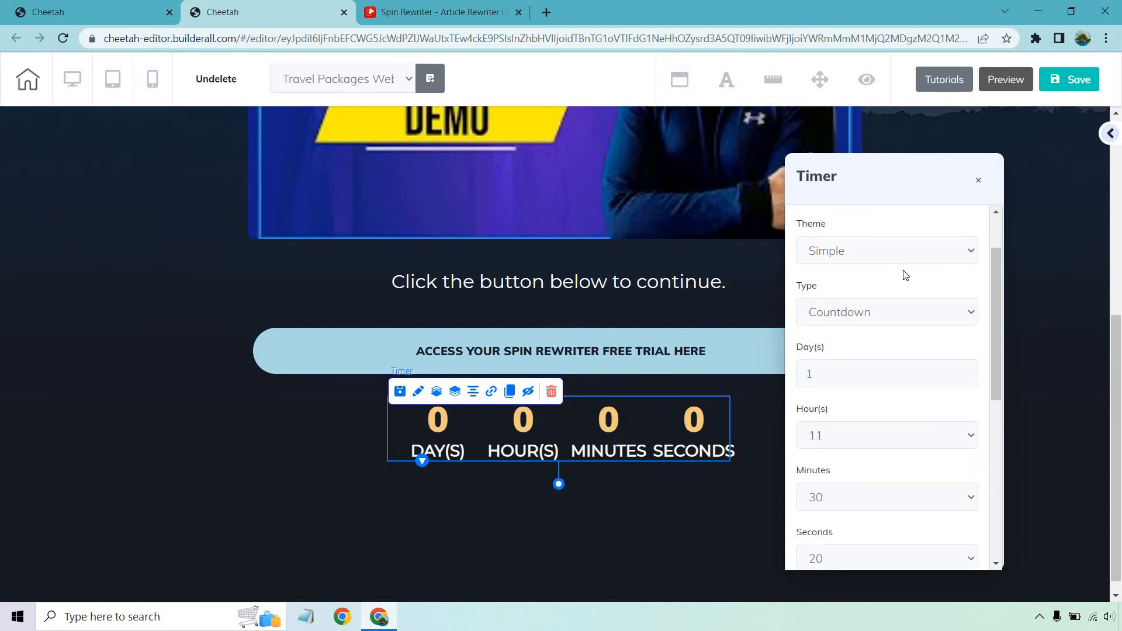
{"action": "left_click", "coordinate": [887, 319]}
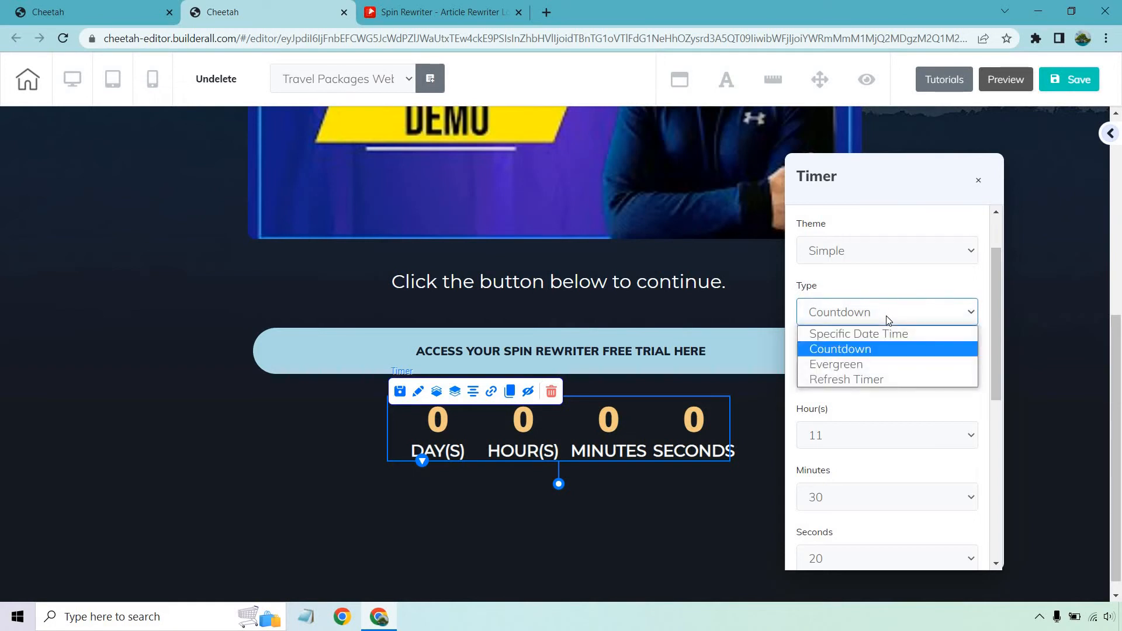
{"action": "left_click", "coordinate": [889, 336]}
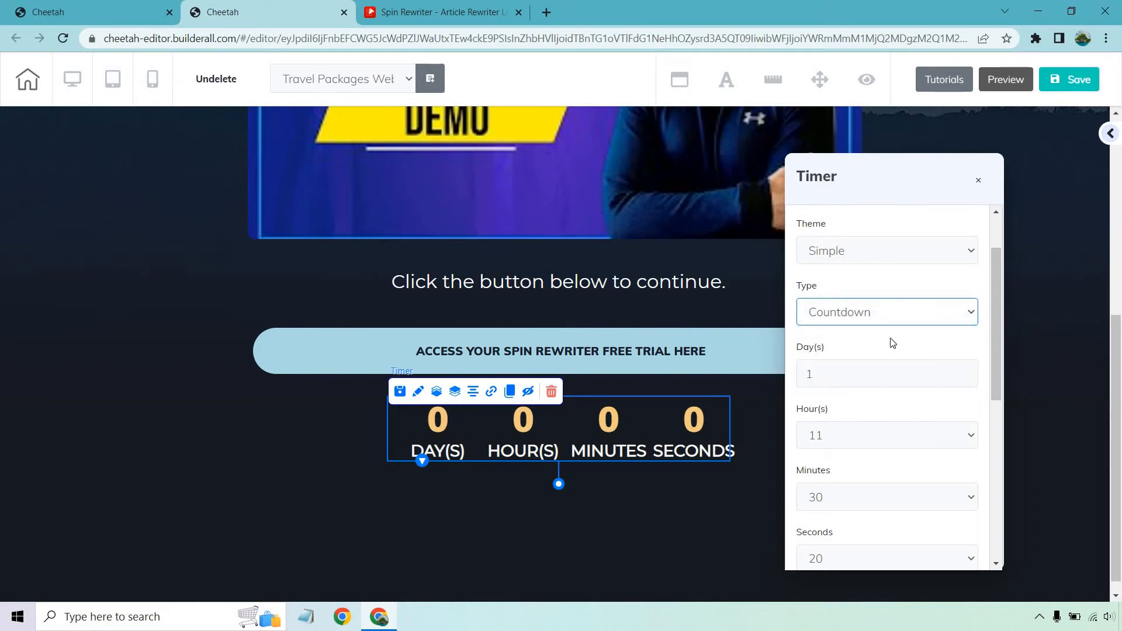
Set the timer to the Specific Date Time type with an end date of 10/27/2022.
{"action": "left_click", "coordinate": [865, 373]}
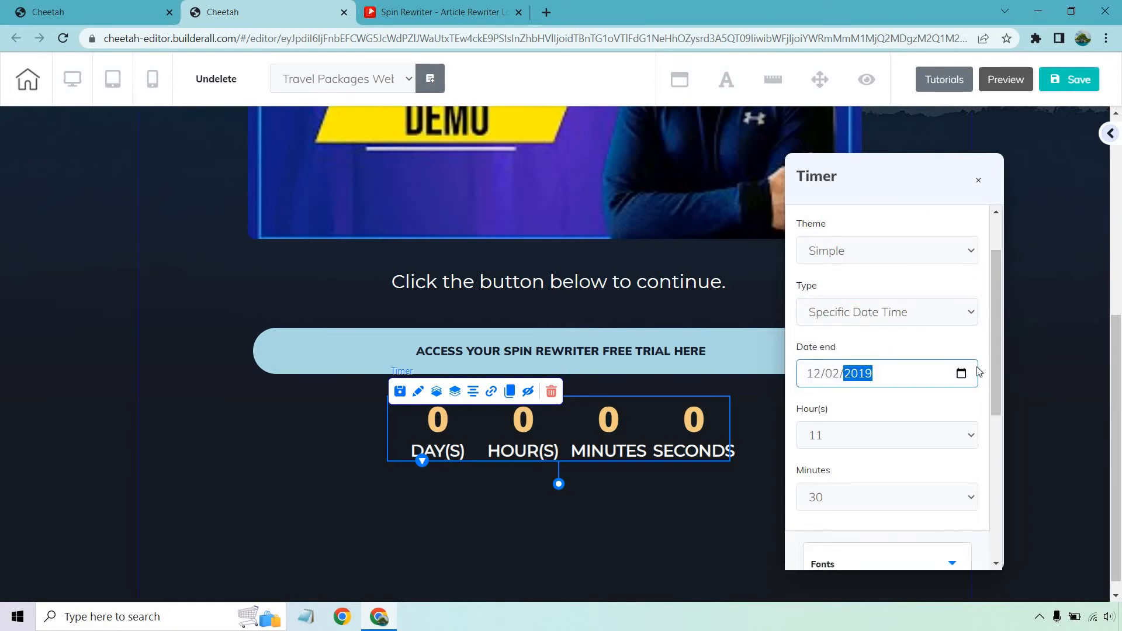
{"action": "left_click", "coordinate": [961, 372]}
{"action": "left_click", "coordinate": [875, 405]}
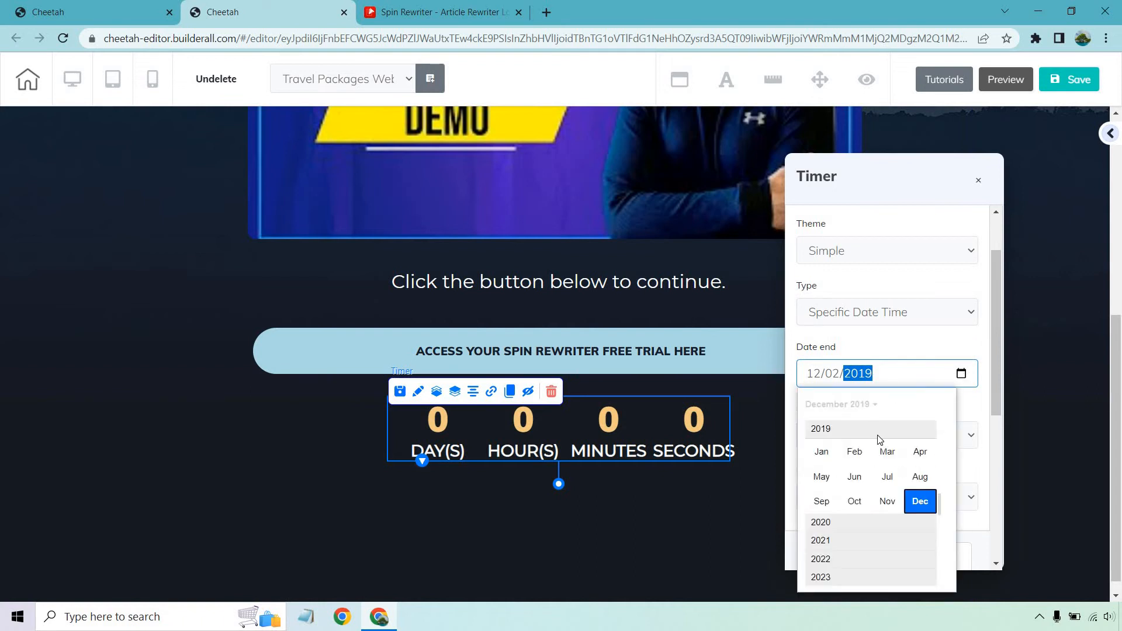
{"action": "left_click", "coordinate": [823, 559]}
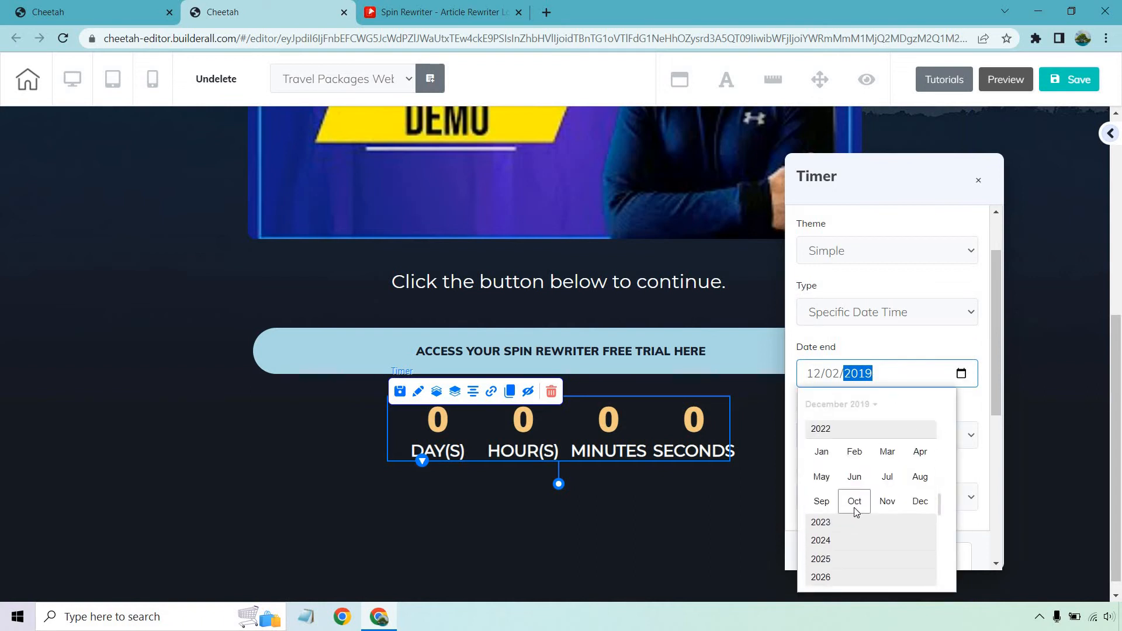
{"action": "left_click", "coordinate": [855, 501]}
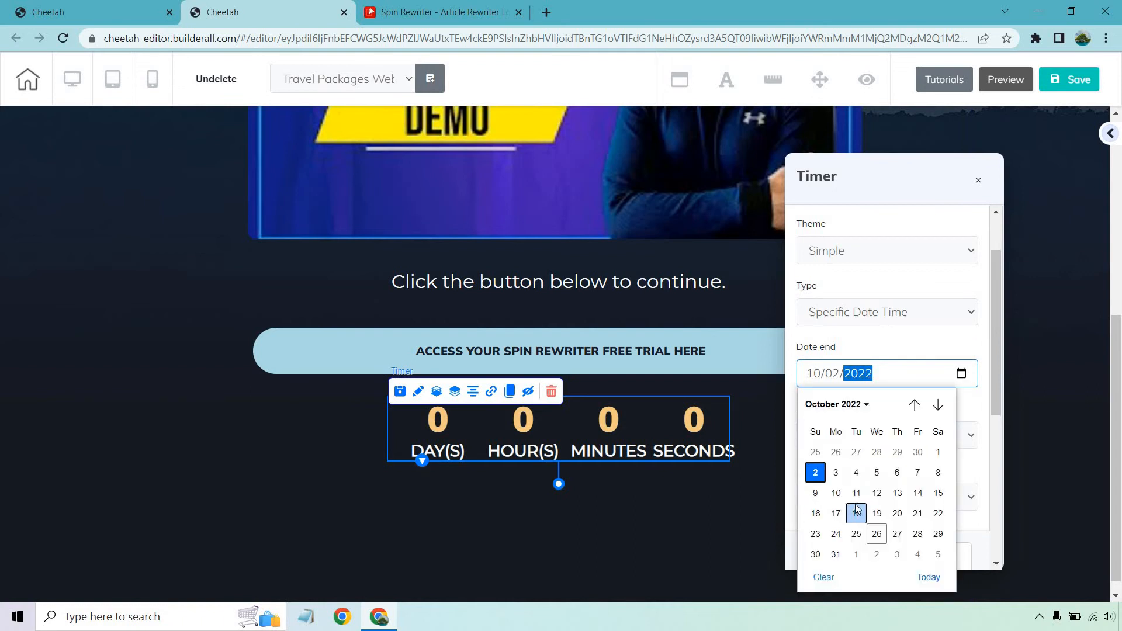
{"action": "left_click", "coordinate": [898, 534]}
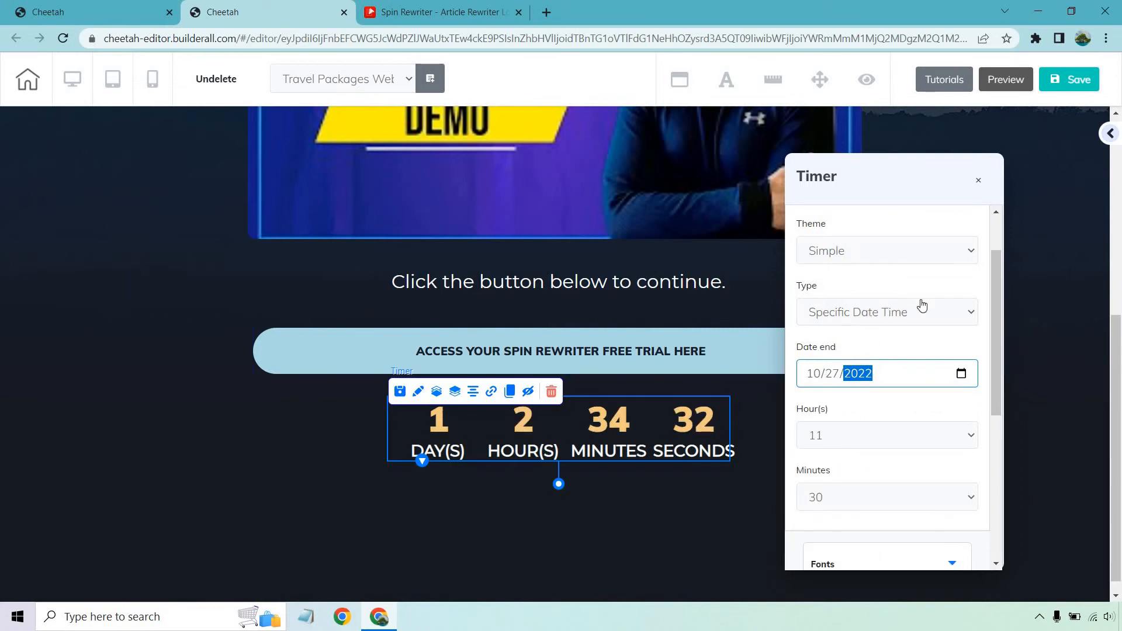
{"action": "scroll", "coordinate": [921, 304], "scroll_direction": "down", "scroll_amount": 5}
{"action": "left_click", "coordinate": [1052, 177]}
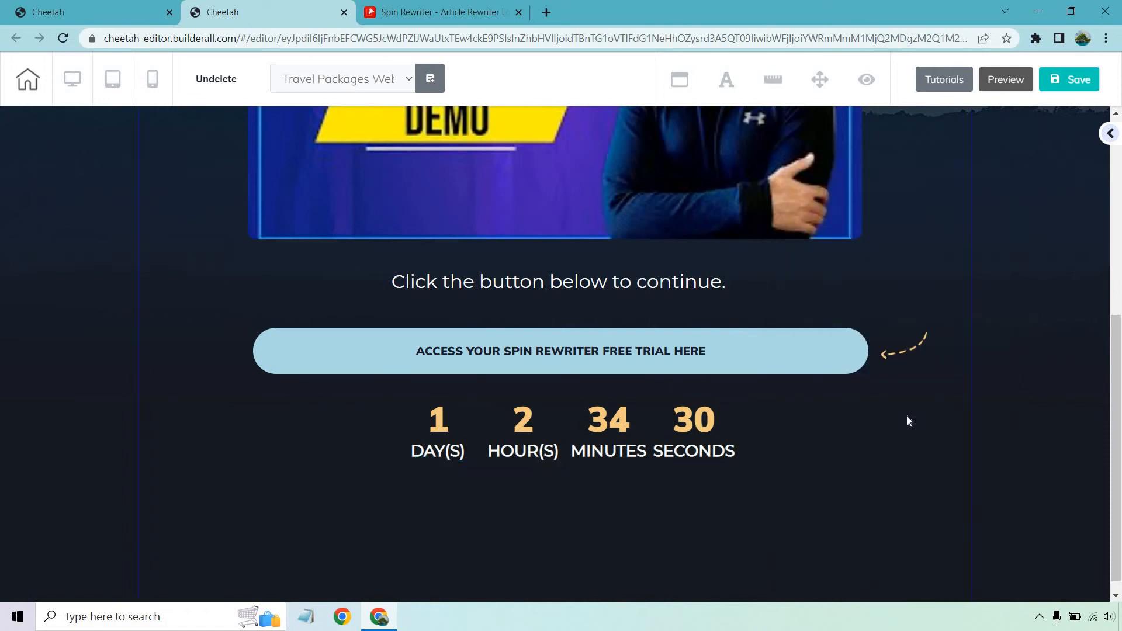
{"action": "left_click", "coordinate": [764, 347]}
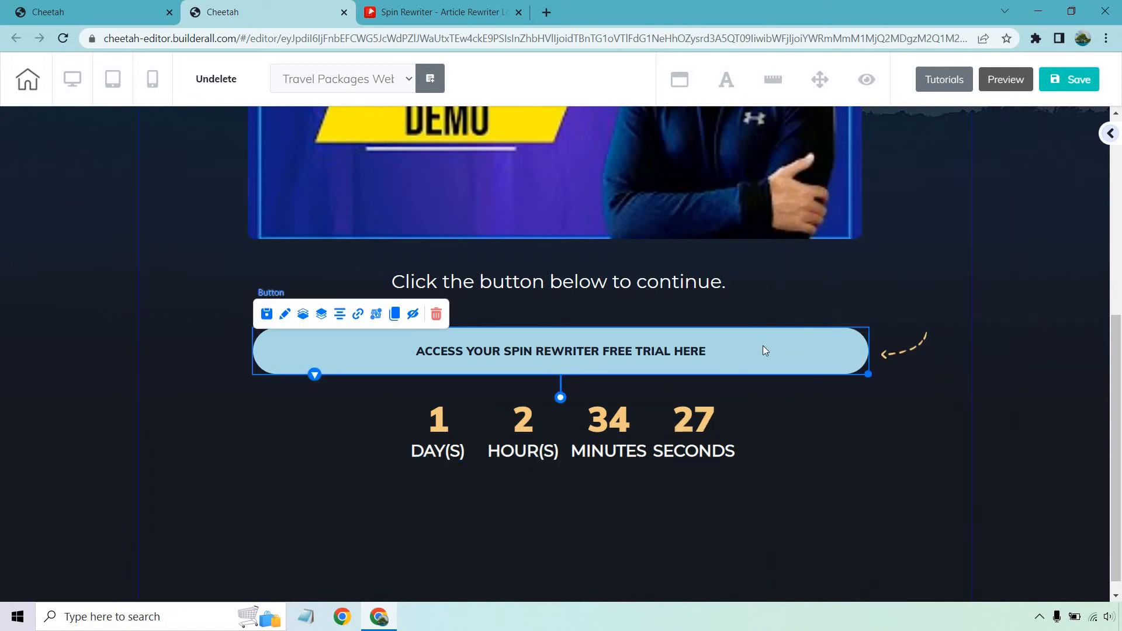
{"action": "left_click", "coordinate": [359, 316]}
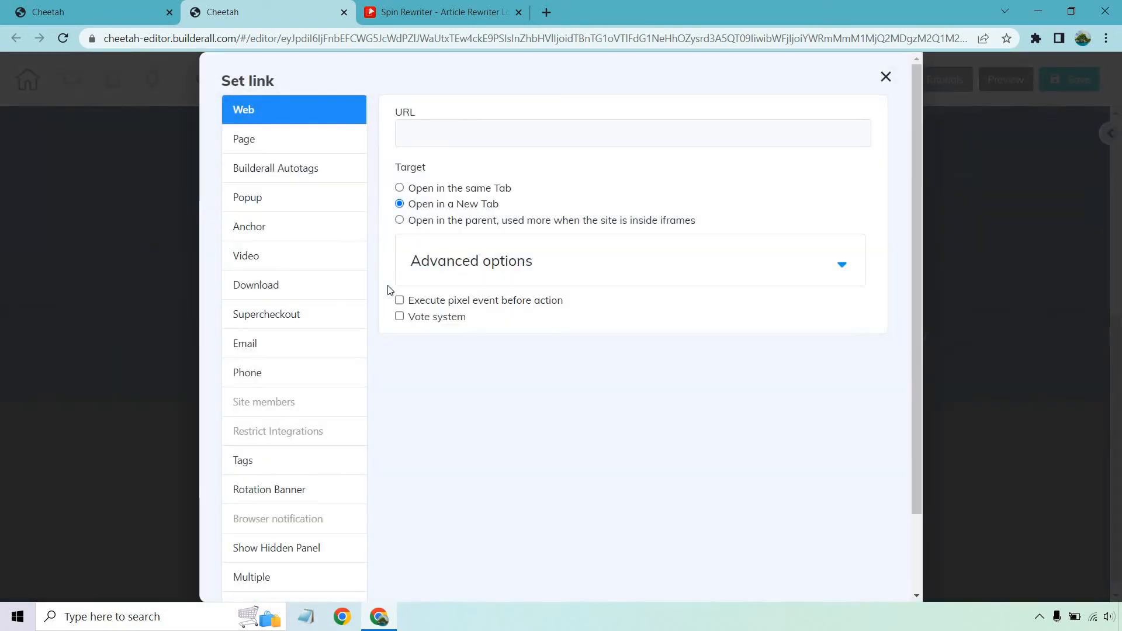
{"action": "left_click", "coordinate": [452, 133]}
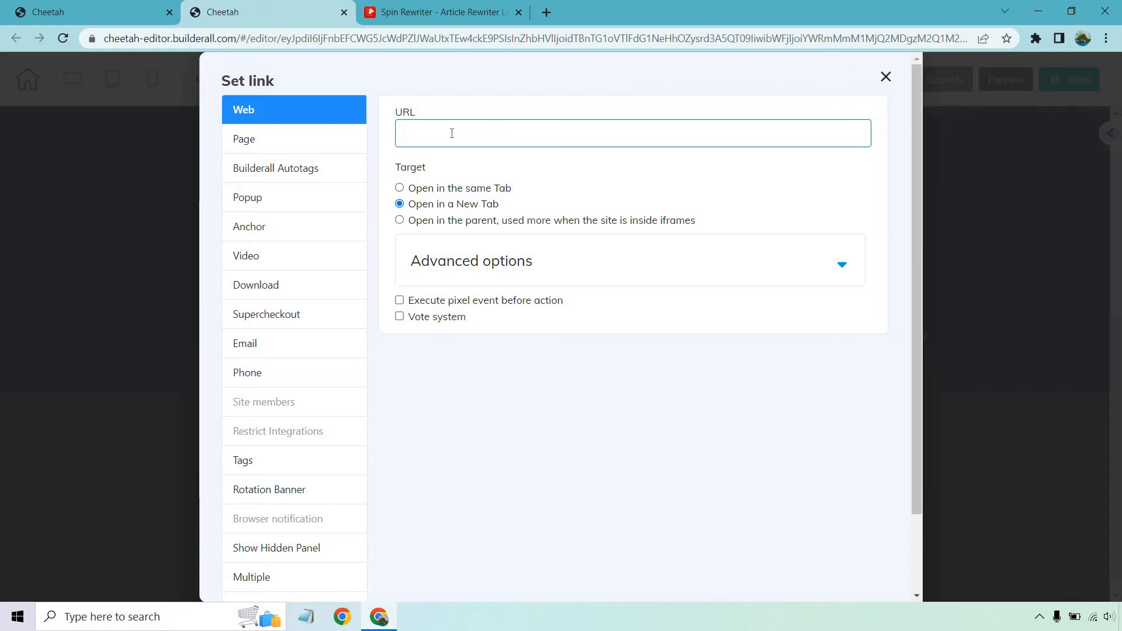
{"action": "type", "text": "https:://www.spinrewriter.com/"}
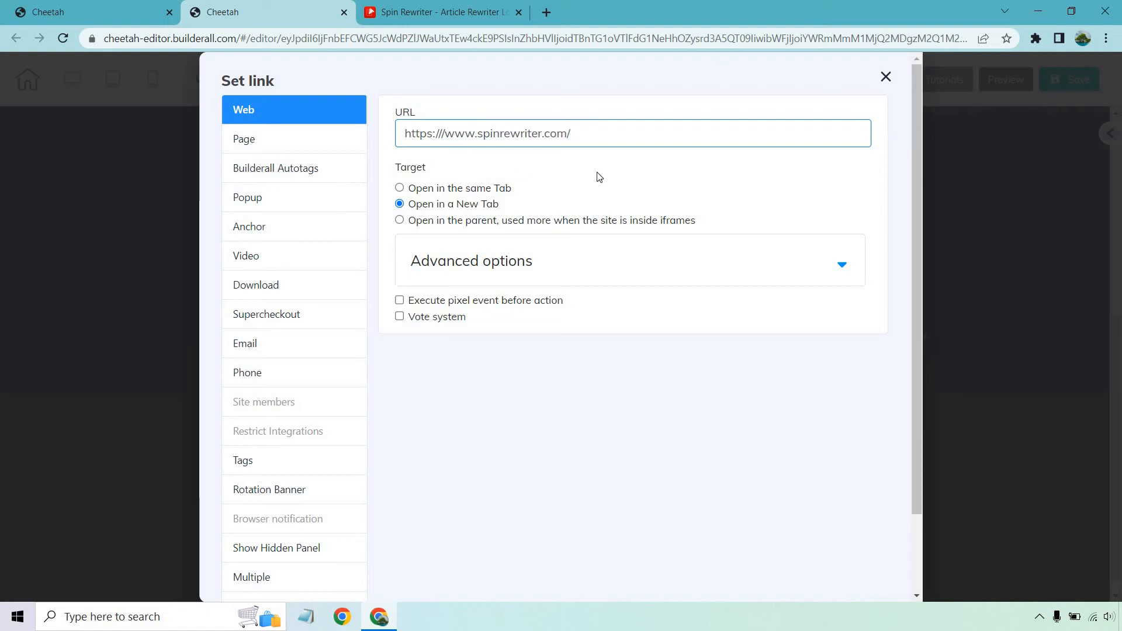
{"action": "left_click", "coordinate": [445, 135]}
{"action": "key", "text": "Delete"}
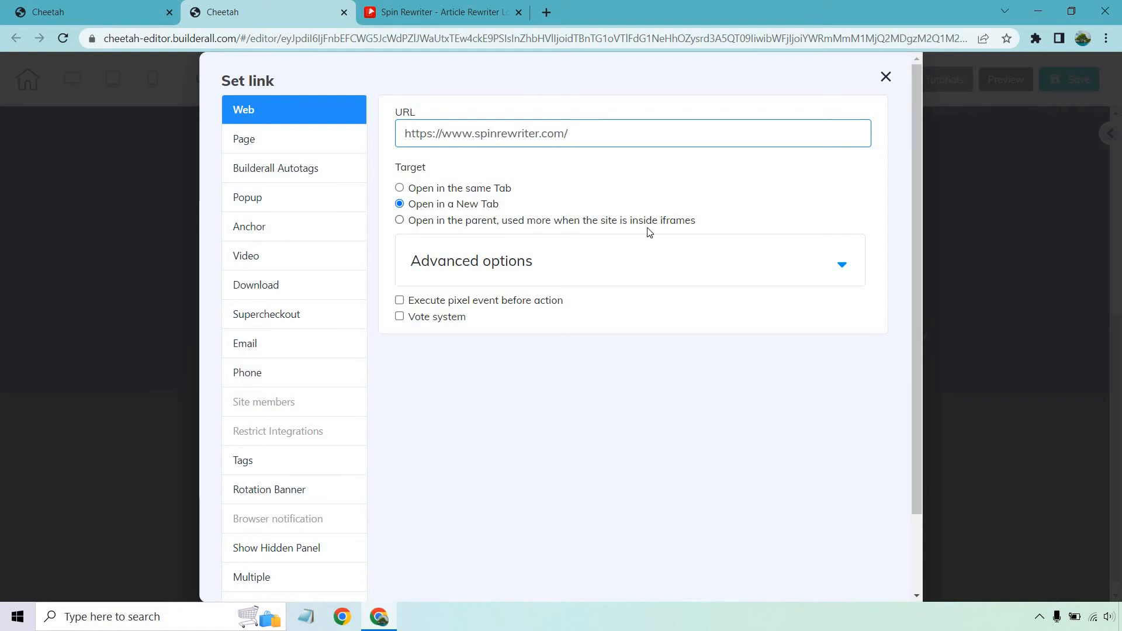
{"action": "scroll", "coordinate": [706, 326], "scroll_direction": "down", "scroll_amount": 2}
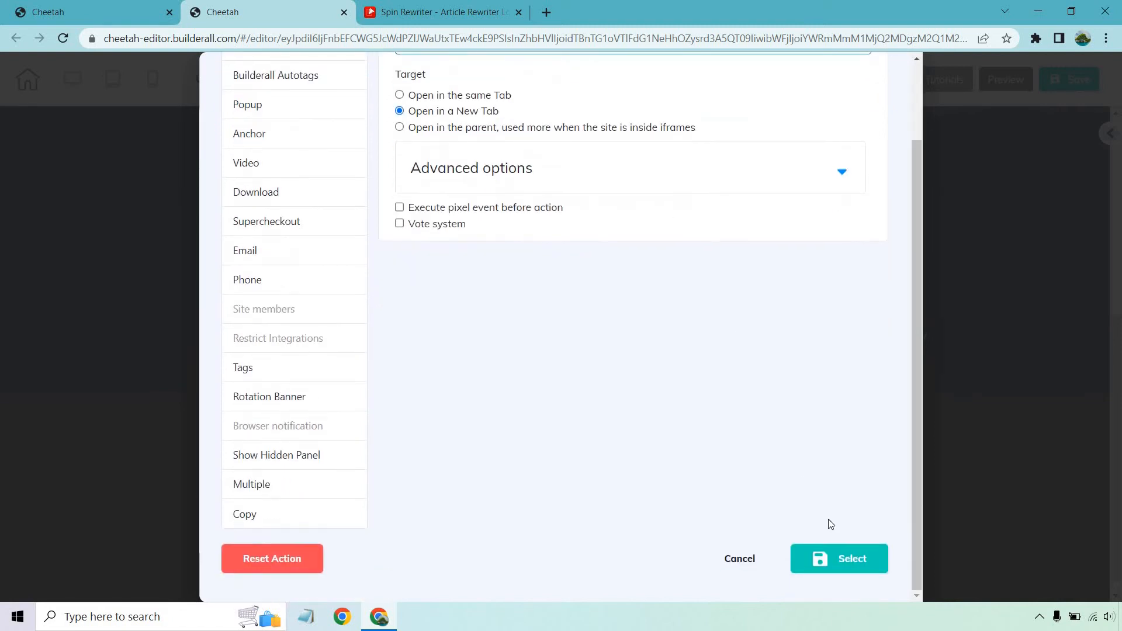
{"action": "left_click", "coordinate": [843, 560]}
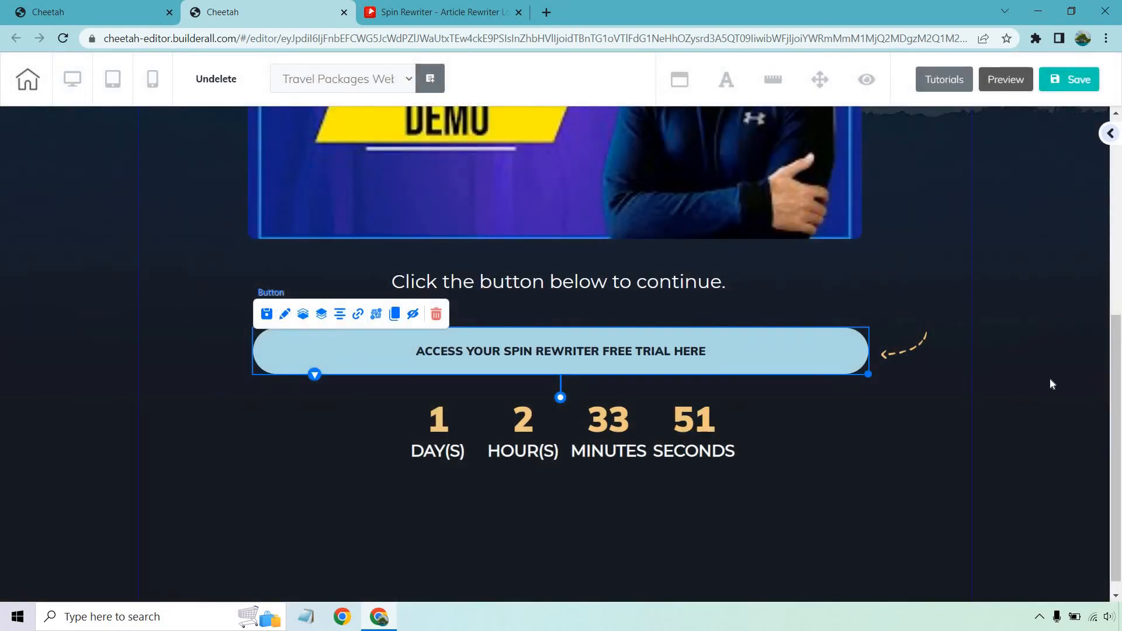
Review the finished page in the editor, save it and publish the site.
{"action": "left_click", "coordinate": [1050, 379]}
{"action": "scroll", "coordinate": [980, 387], "scroll_direction": "up", "scroll_amount": 5}
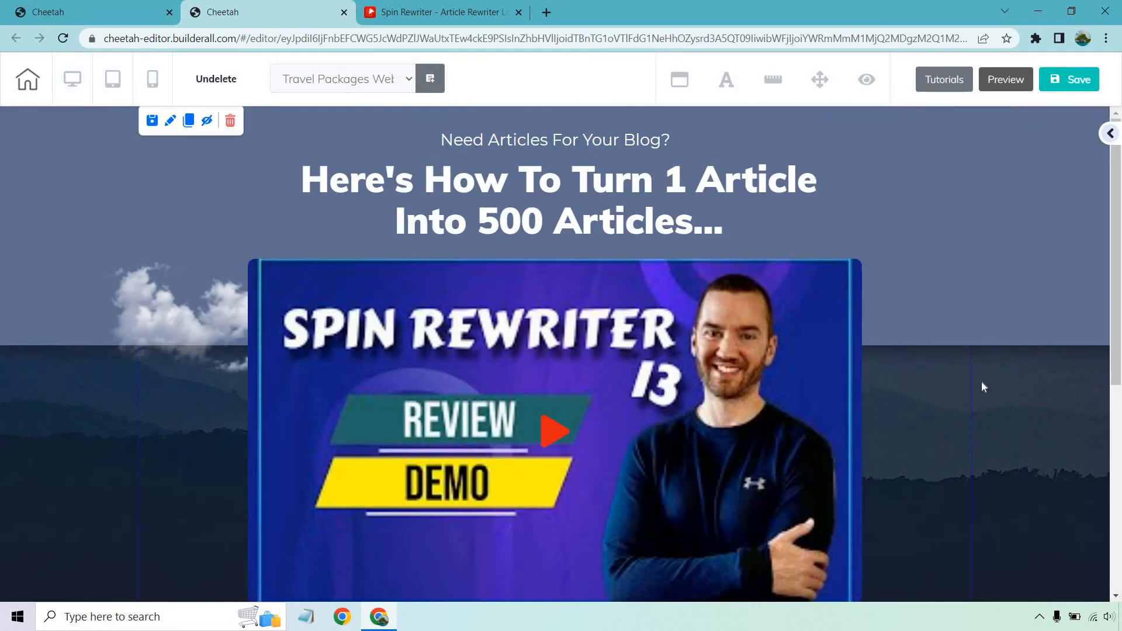
{"action": "scroll", "coordinate": [980, 381], "scroll_direction": "down", "scroll_amount": 5}
{"action": "scroll", "coordinate": [981, 381], "scroll_direction": "up", "scroll_amount": 5}
{"action": "left_click", "coordinate": [1065, 78]}
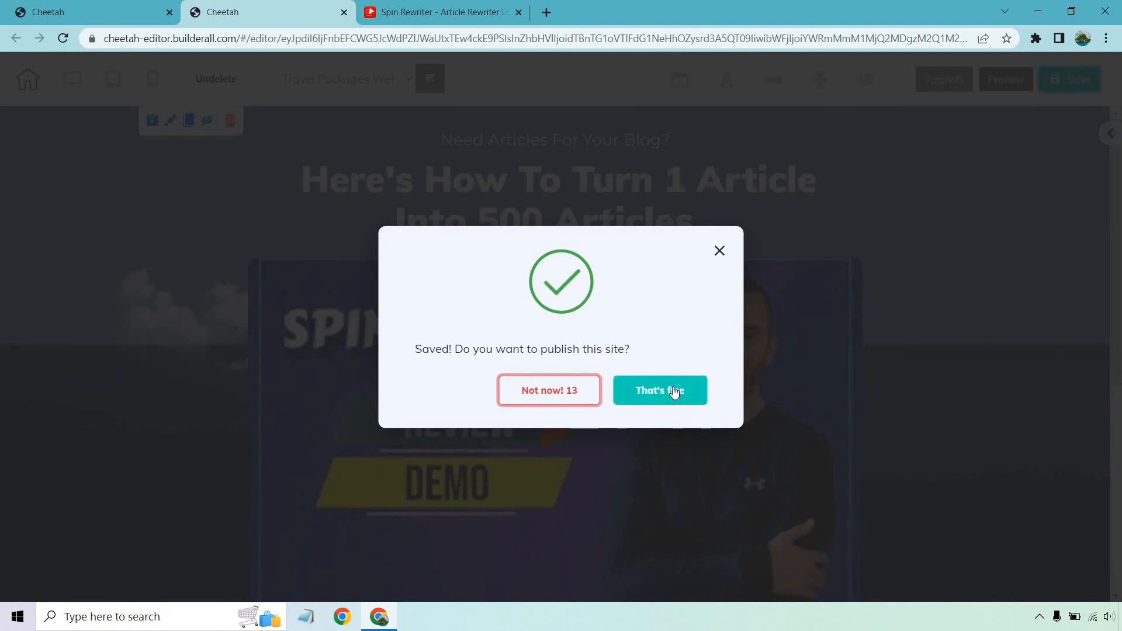
{"action": "left_click", "coordinate": [675, 394]}
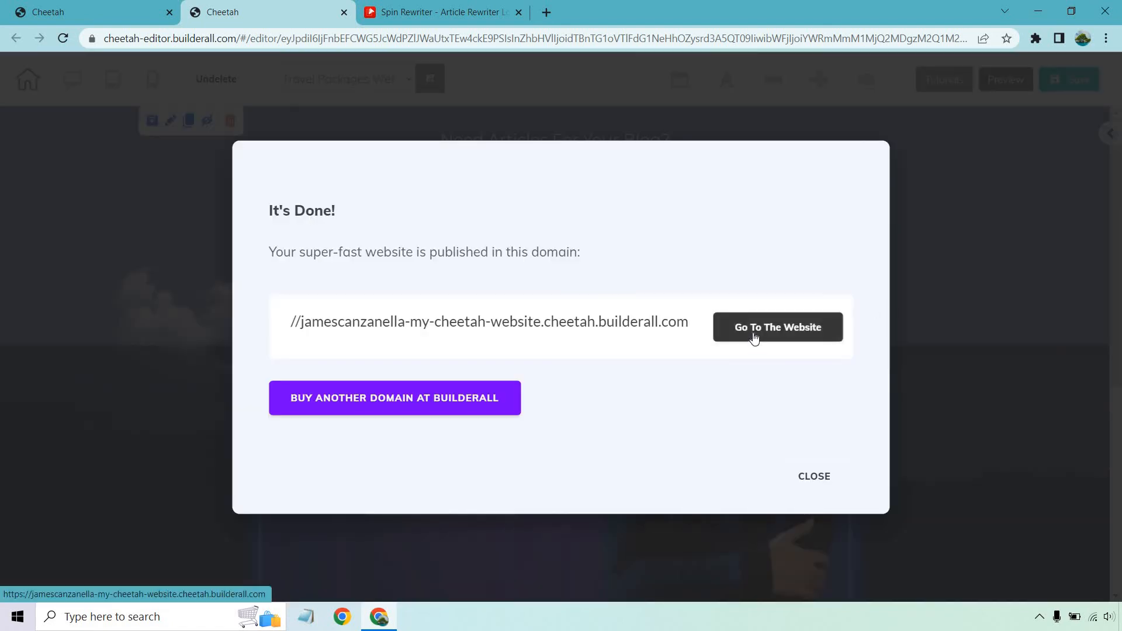
Open the published website and examine its video, the line above the button, the button and the timer labels.
{"action": "left_click", "coordinate": [754, 338]}
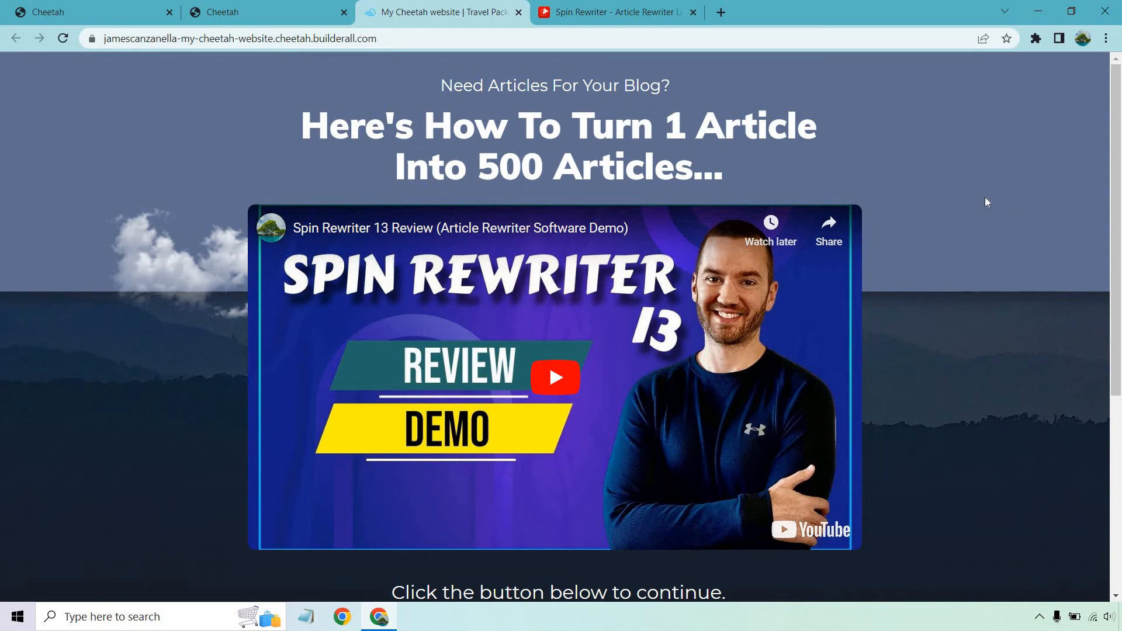
{"action": "scroll", "coordinate": [986, 198], "scroll_direction": "down", "scroll_amount": 1}
{"action": "scroll", "coordinate": [987, 216], "scroll_direction": "down", "scroll_amount": 2}
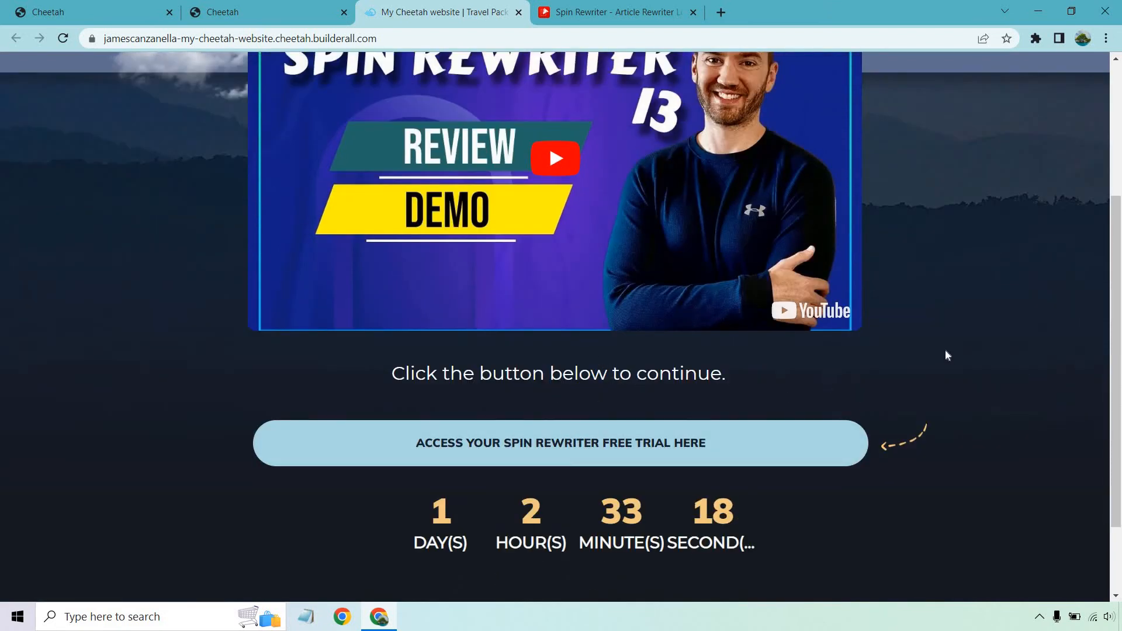
{"action": "scroll", "coordinate": [945, 355], "scroll_direction": "up", "scroll_amount": 3}
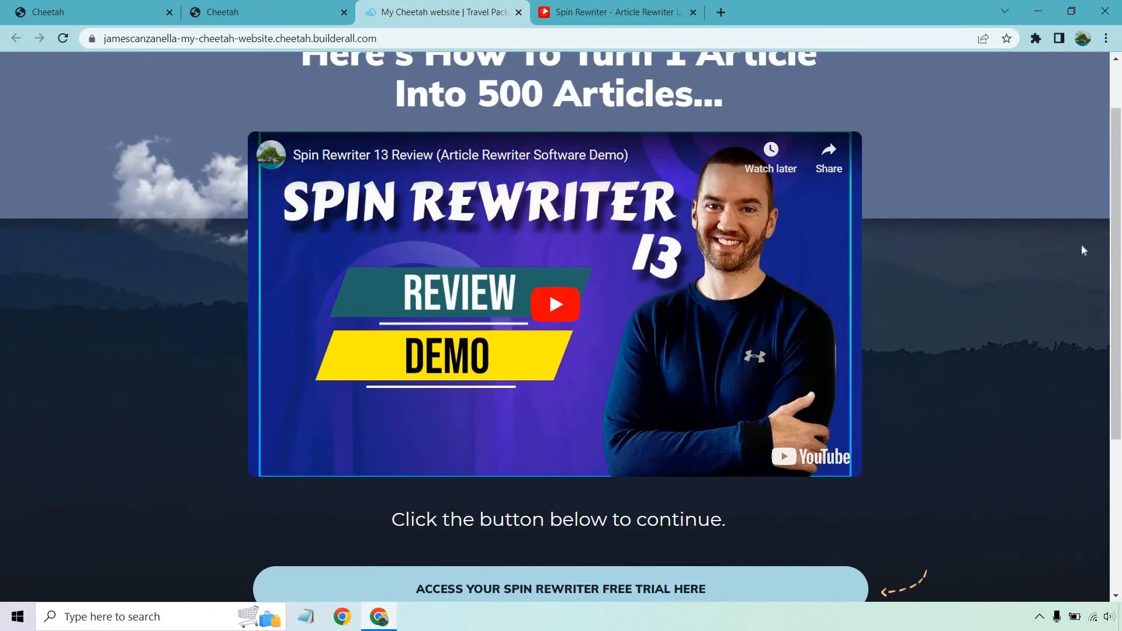
{"action": "left_click_drag", "start_coordinate": [1119, 222], "coordinate": [1120, 218]}
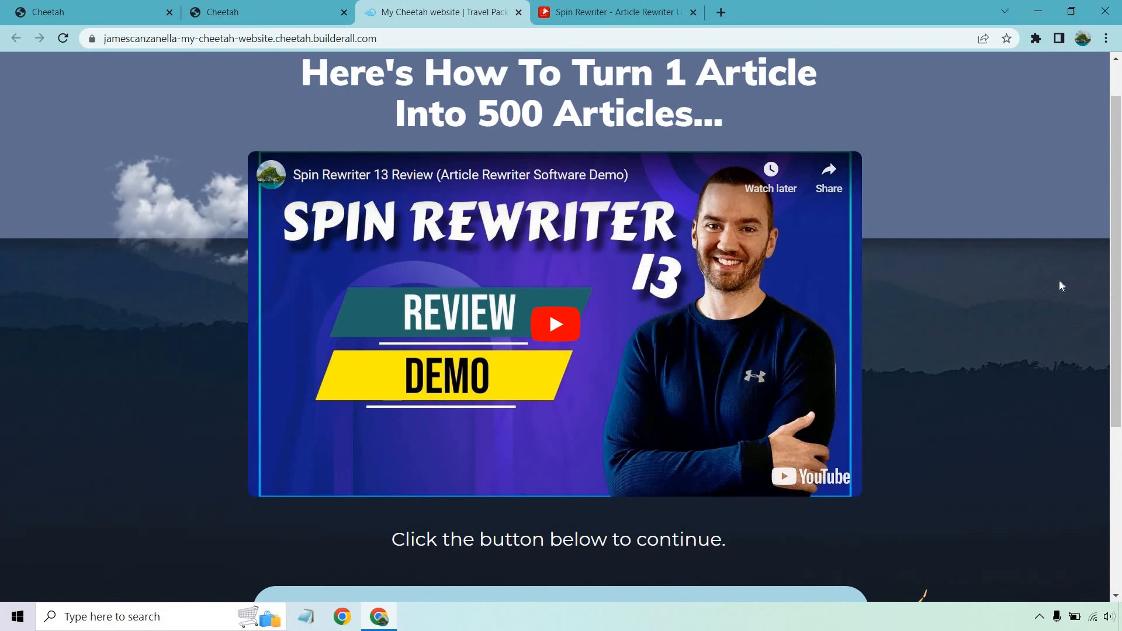
{"action": "scroll", "coordinate": [1059, 284], "scroll_direction": "down", "scroll_amount": 1}
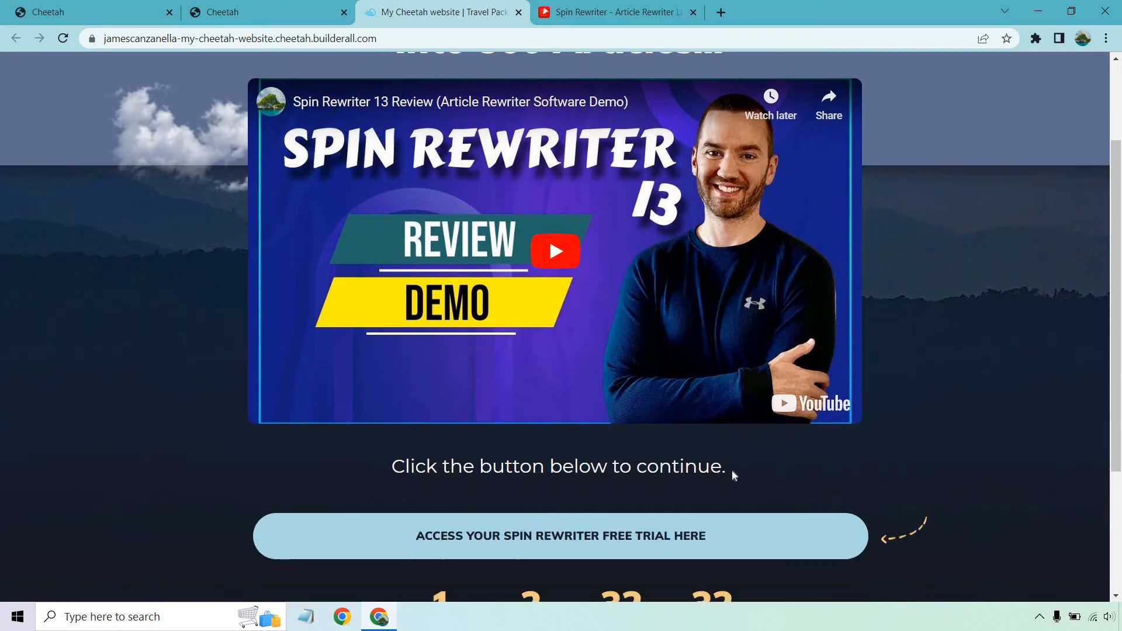
{"action": "left_click_drag", "start_coordinate": [730, 469], "coordinate": [386, 478]}
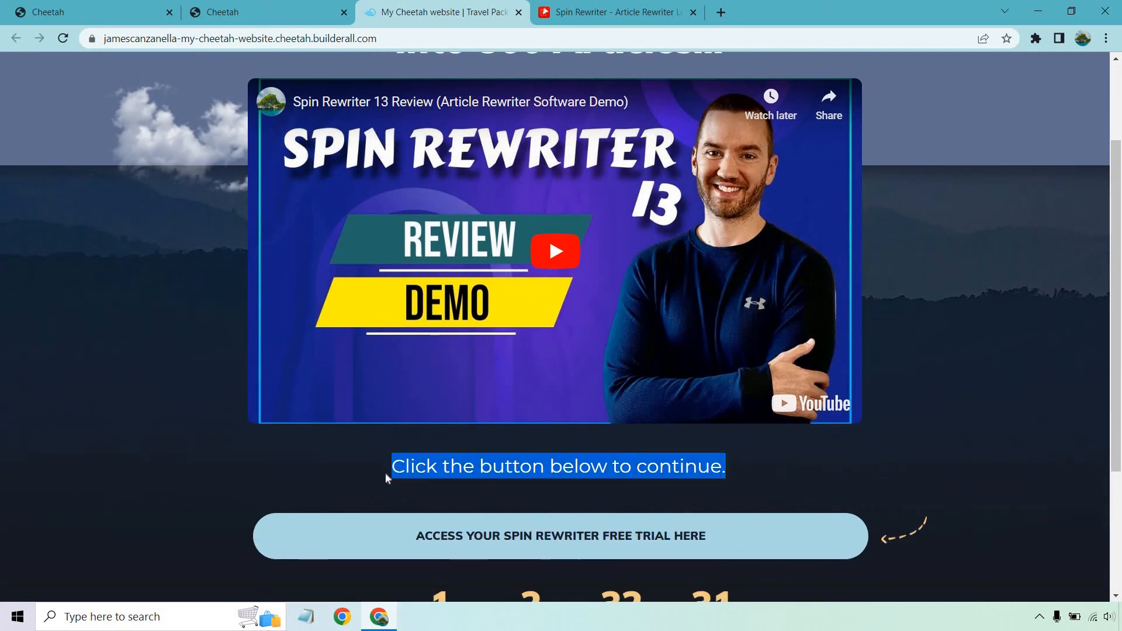
{"action": "left_click", "coordinate": [971, 408]}
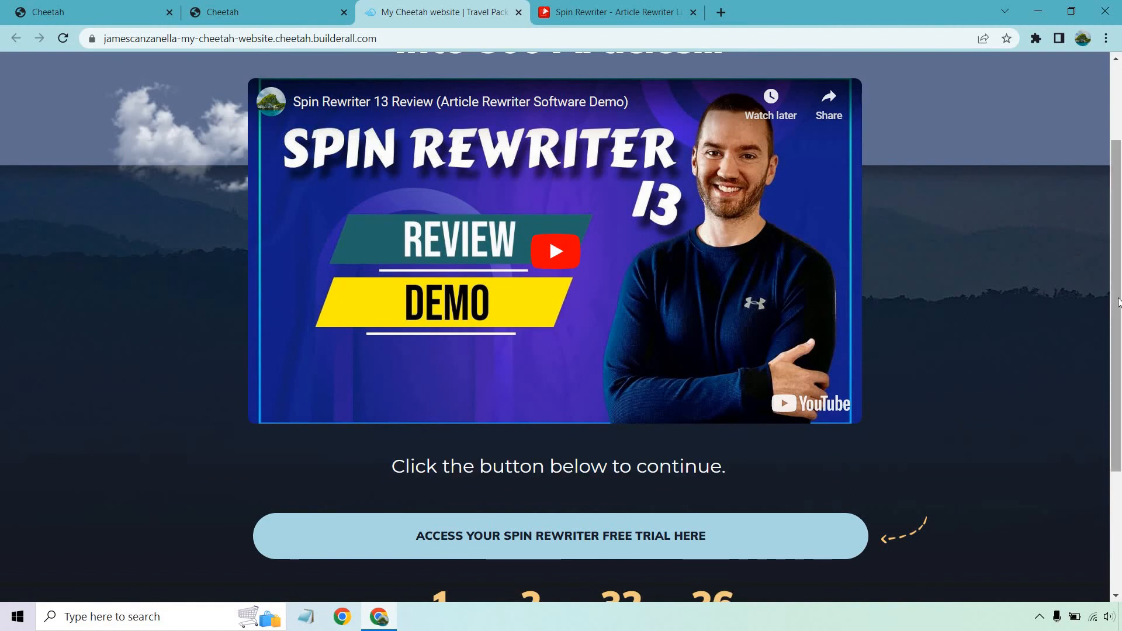
{"action": "left_click_drag", "start_coordinate": [1120, 301], "coordinate": [1120, 339]}
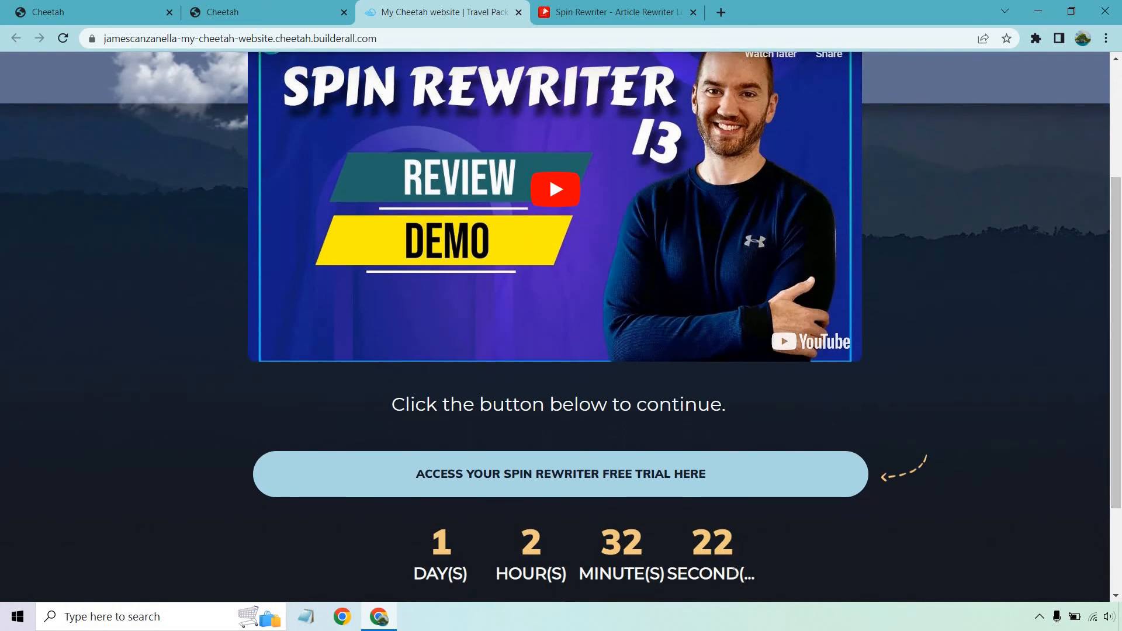
{"action": "left_click_drag", "start_coordinate": [739, 574], "coordinate": [764, 575]}
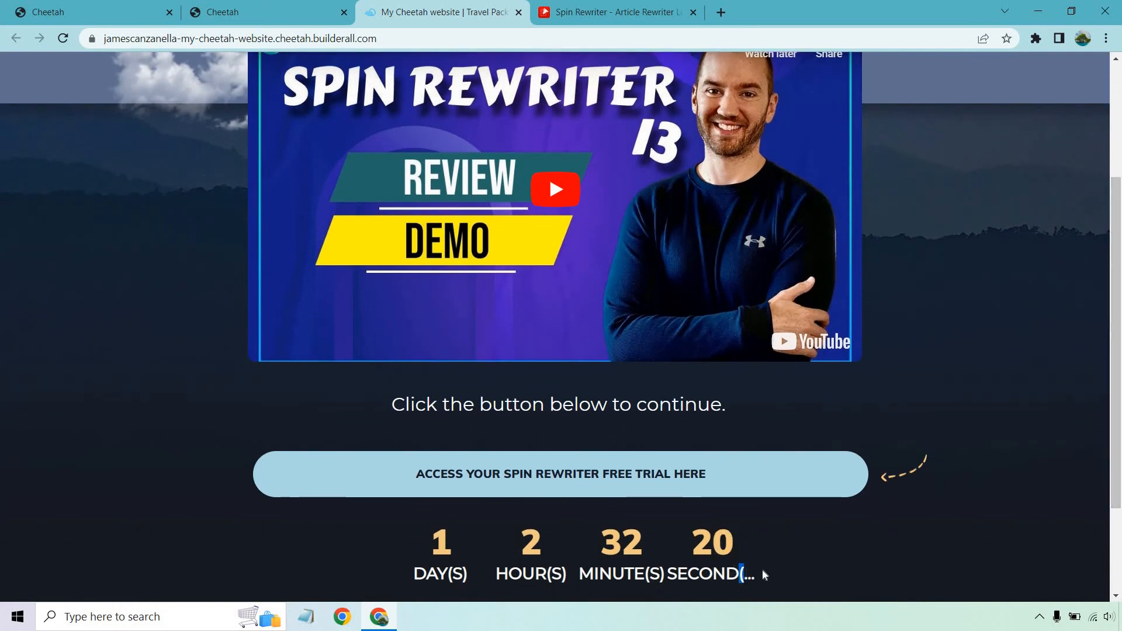
{"action": "left_click", "coordinate": [826, 559]}
{"action": "scroll", "coordinate": [816, 501], "scroll_direction": "down", "scroll_amount": 1}
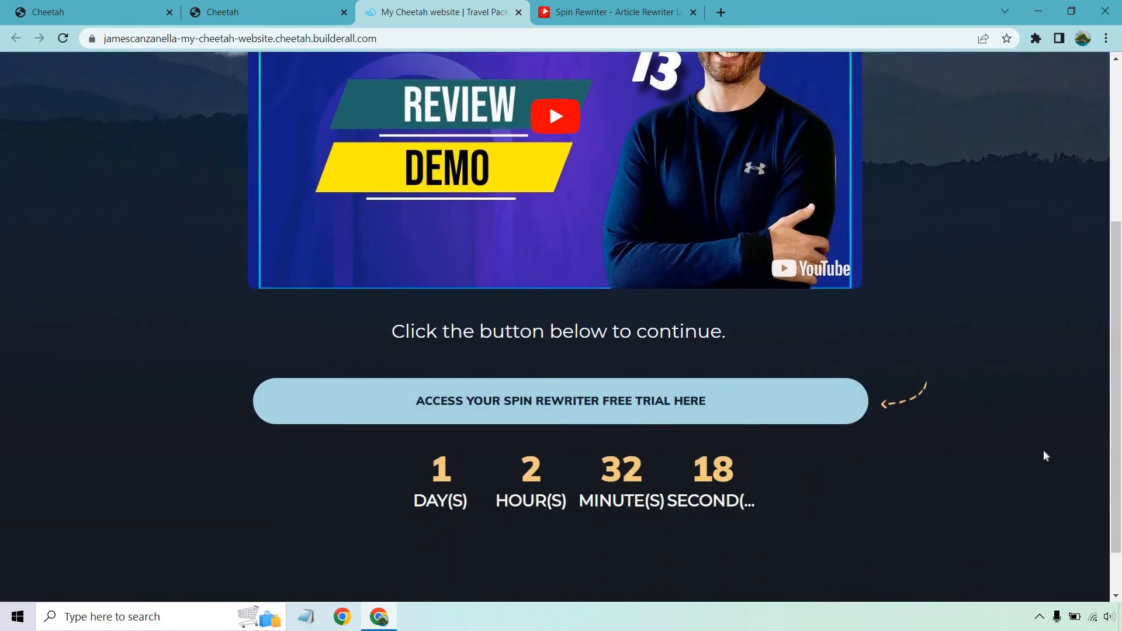
Test the free trial button's link on the published page and return to the landing page.
{"action": "scroll", "coordinate": [730, 277], "scroll_direction": "up", "scroll_amount": 1}
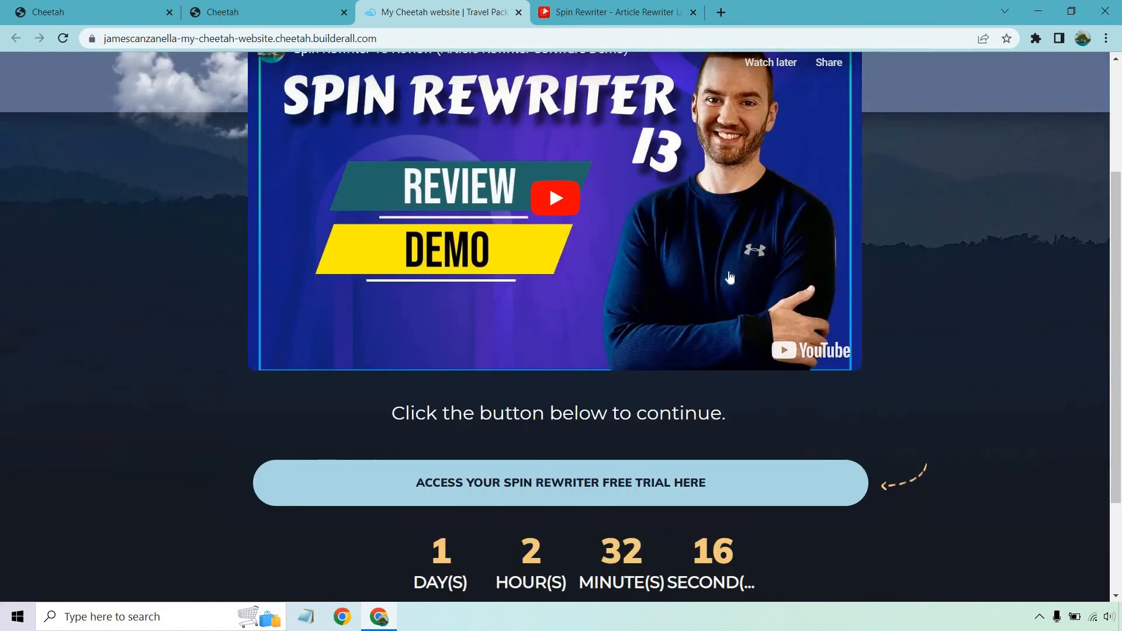
{"action": "scroll", "coordinate": [730, 277], "scroll_direction": "up", "scroll_amount": 3}
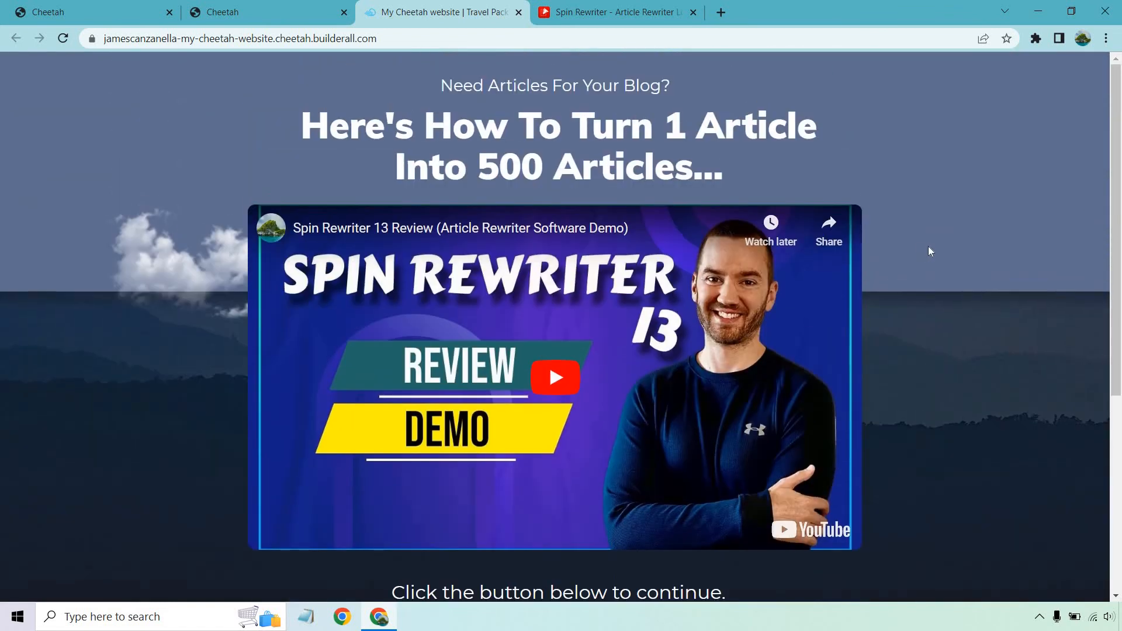
{"action": "scroll", "coordinate": [928, 250], "scroll_direction": "down", "scroll_amount": 2}
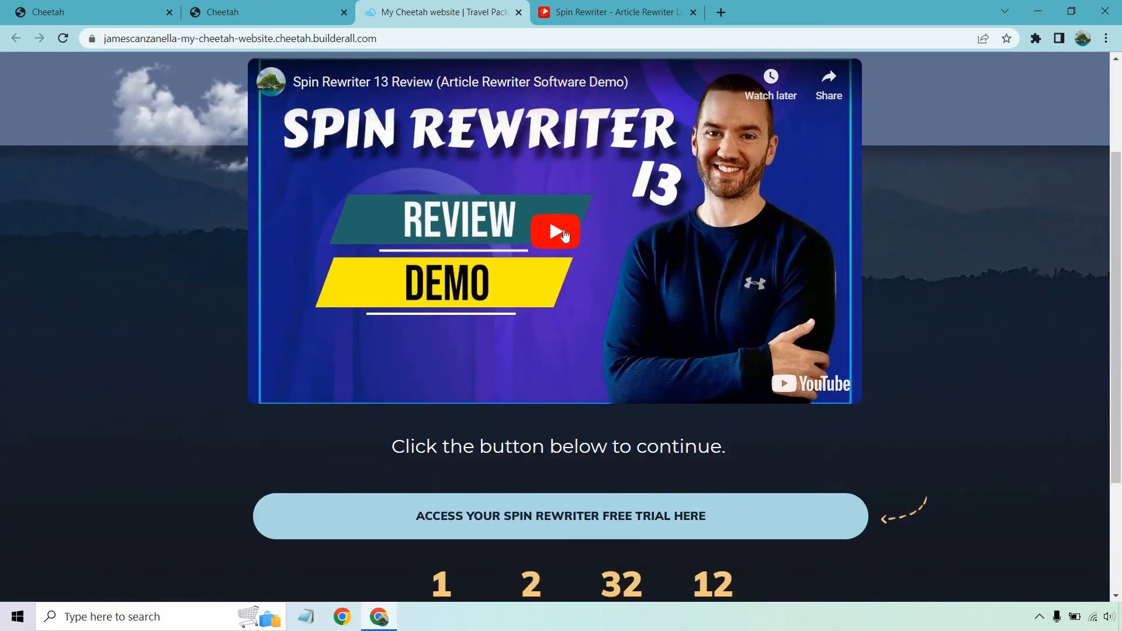
{"action": "left_click", "coordinate": [598, 514]}
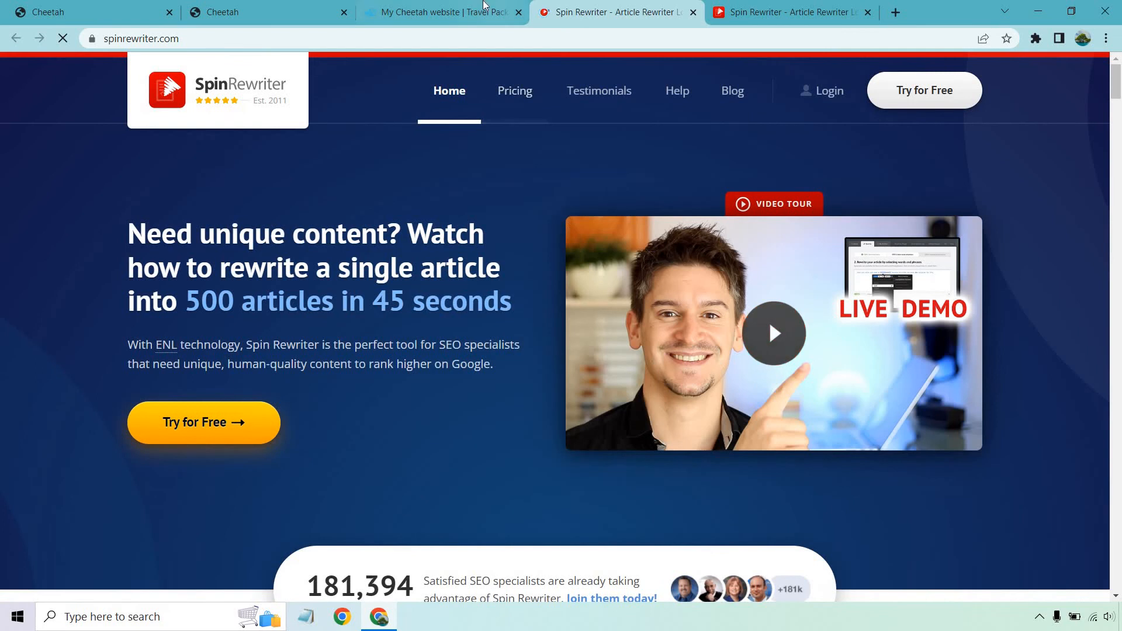
{"action": "left_click", "coordinate": [473, 7]}
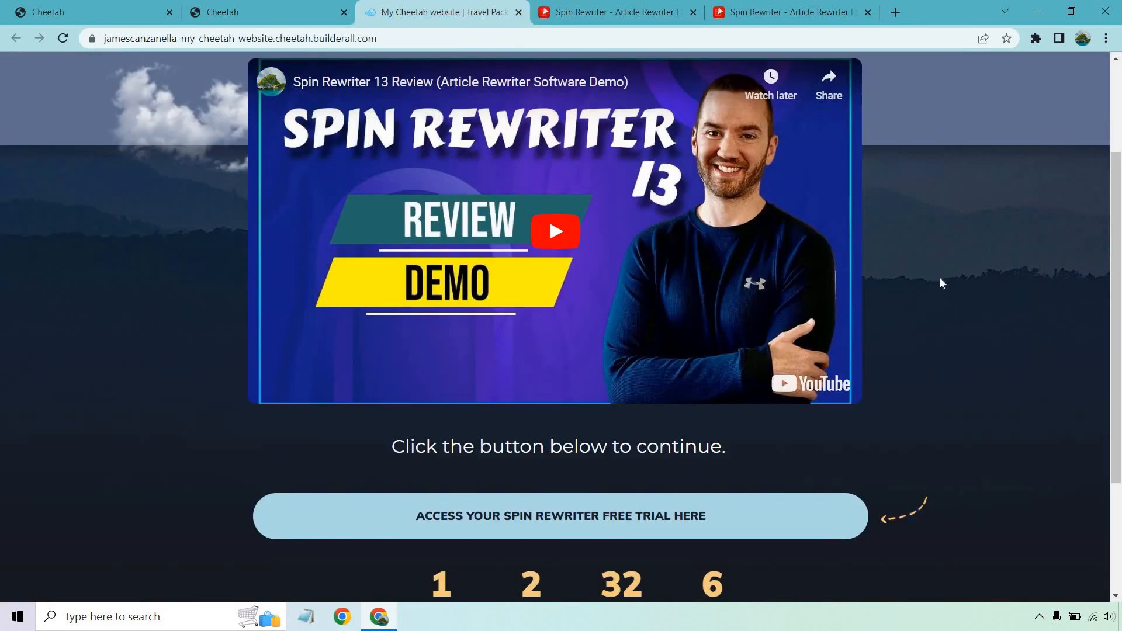
{"action": "scroll", "coordinate": [959, 297], "scroll_direction": "up", "scroll_amount": 3}
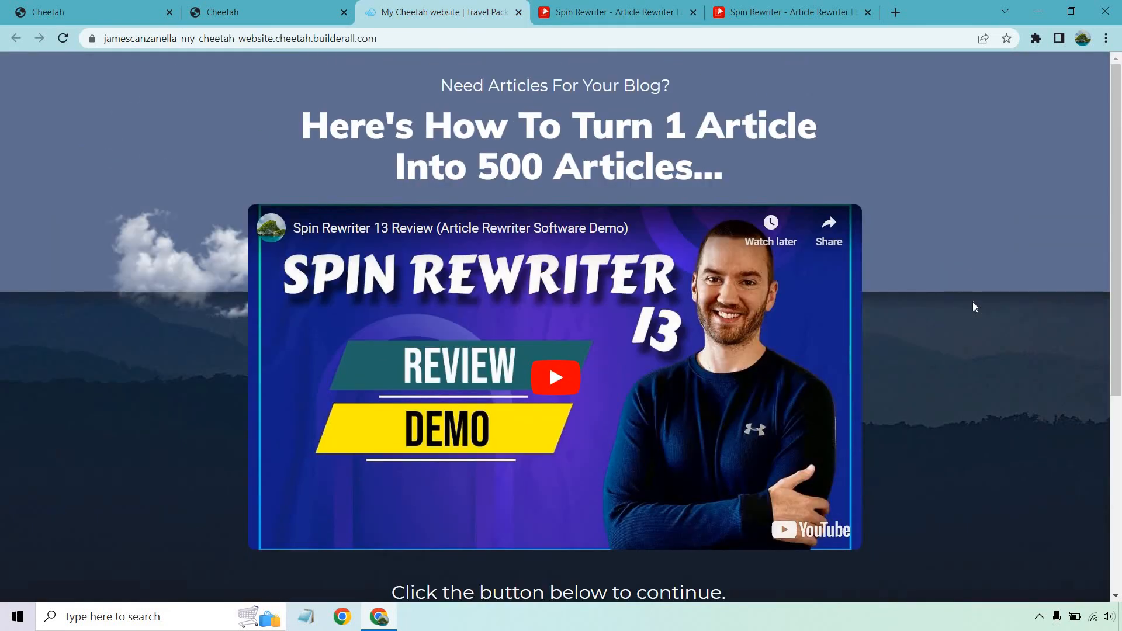